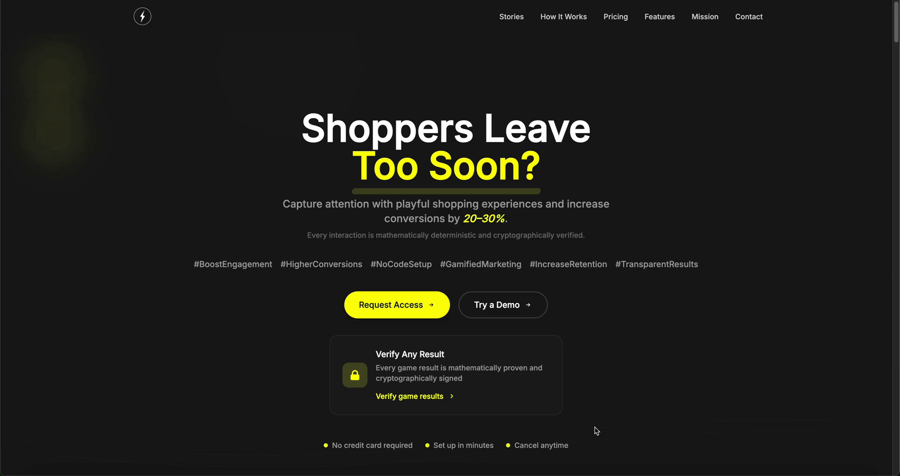
# Step: Scroll down the bliz.cc homepage toward the Links dashboard
pyautogui.scroll(-10, 594, 428)
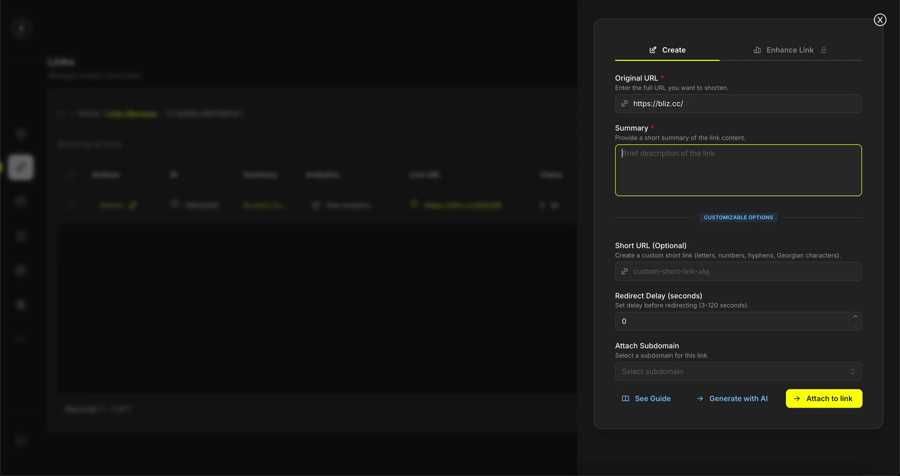
pyautogui.click(294, 280)
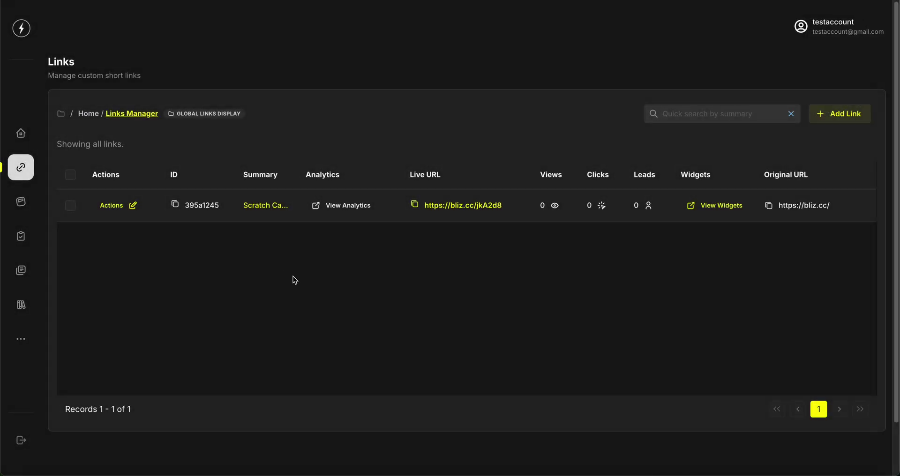
pyautogui.click(843, 114)
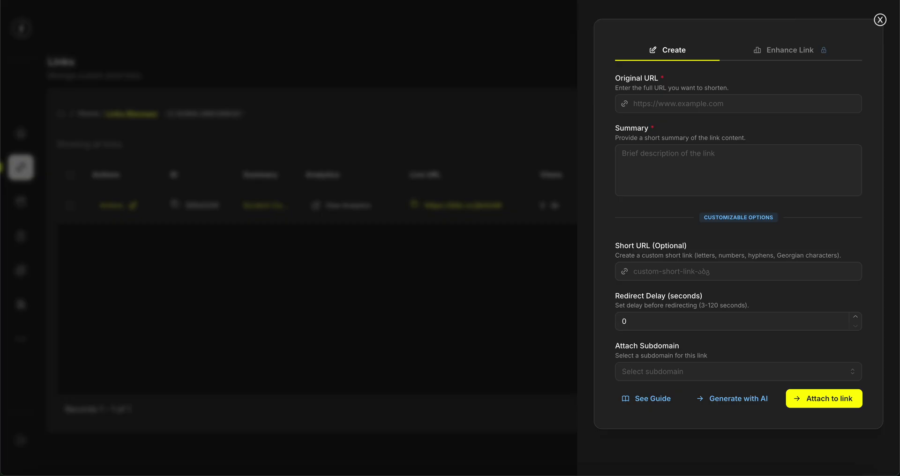
pyautogui.click(663, 102)
pyautogui.write('https://bliz.cc/')
# Step: Enter the summary 'Scratch Card Campaign' and a 90-second redirect delay
pyautogui.click(684, 182)
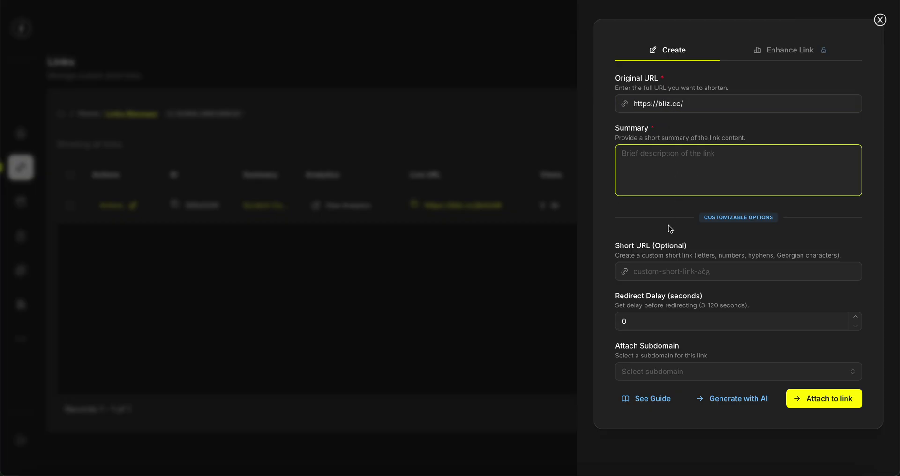
pyautogui.write('S')
pyautogui.press('BackSpace')
pyautogui.write('Scratch Card Campaign')
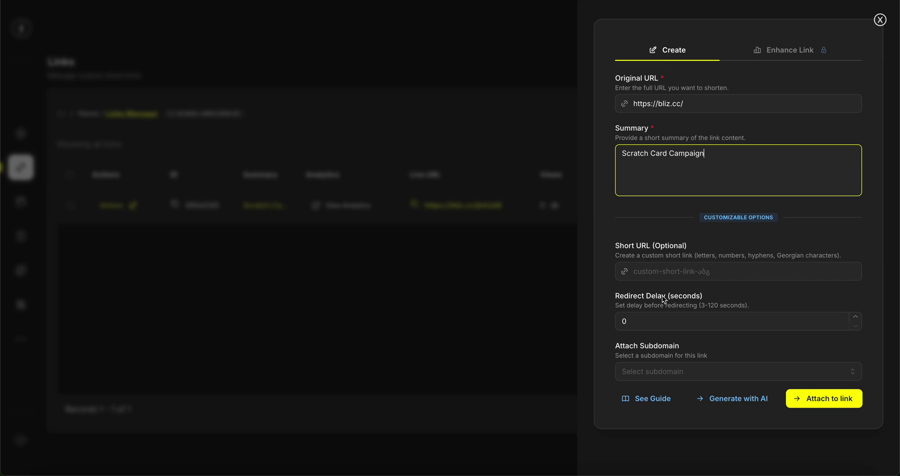
pyautogui.click(640, 324)
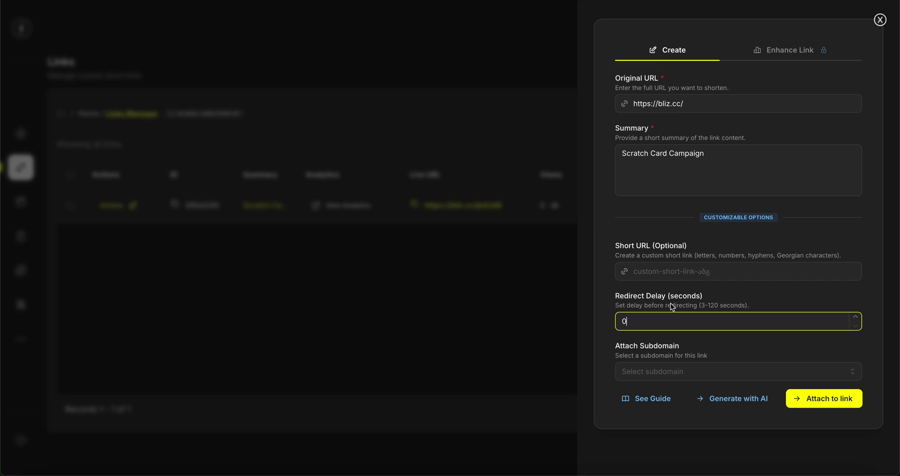
pyautogui.write('90')
pyautogui.click(719, 274)
pyautogui.click(734, 304)
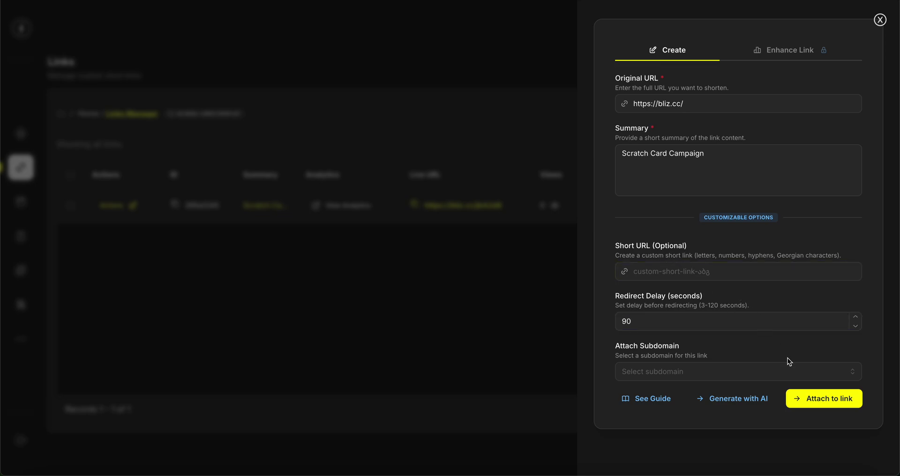
# Step: Create the short link, then copy it and load it in a new tab to test
pyautogui.click(806, 397)
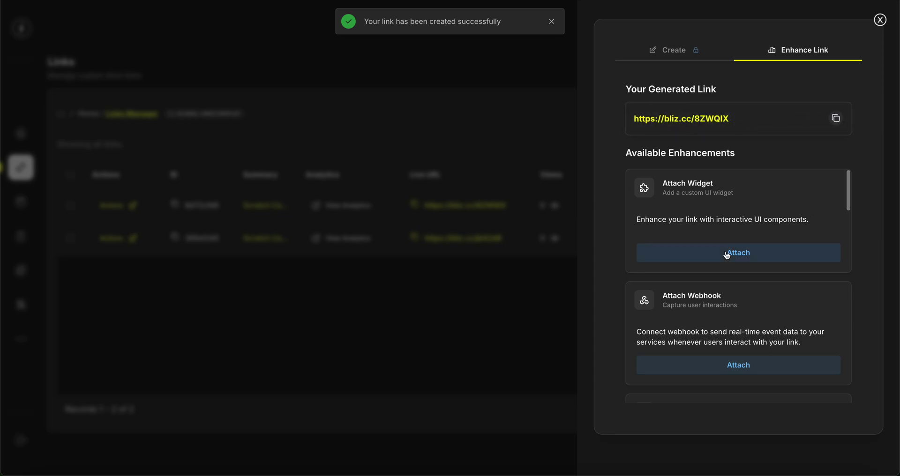
pyautogui.click(837, 119)
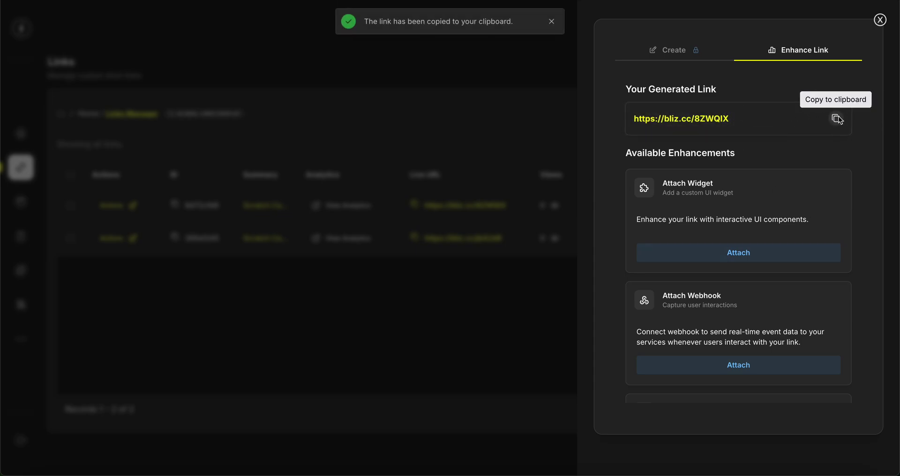
pyautogui.hotkey('ctrl', 't')
pyautogui.hotkey('ctrl', 'v')
pyautogui.press('Return')
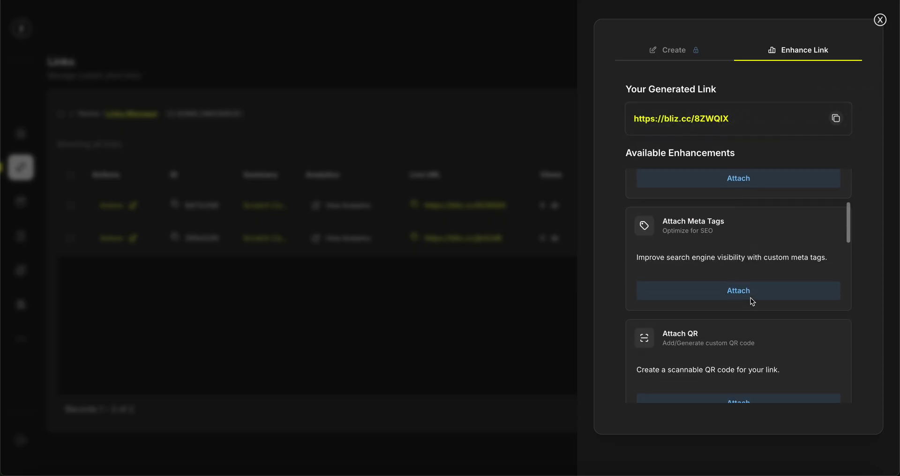
pyautogui.scroll(-5, 750, 298)
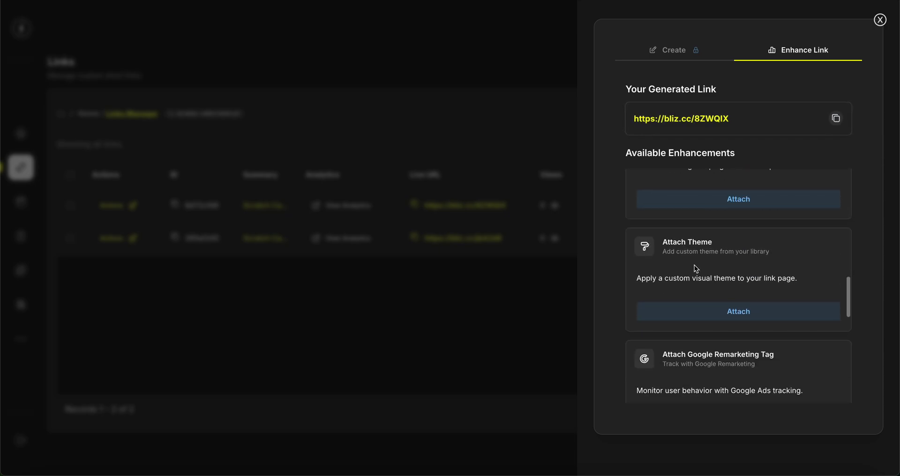
# Step: Attach the red Test Theme to the link's redirect page
pyautogui.click(712, 312)
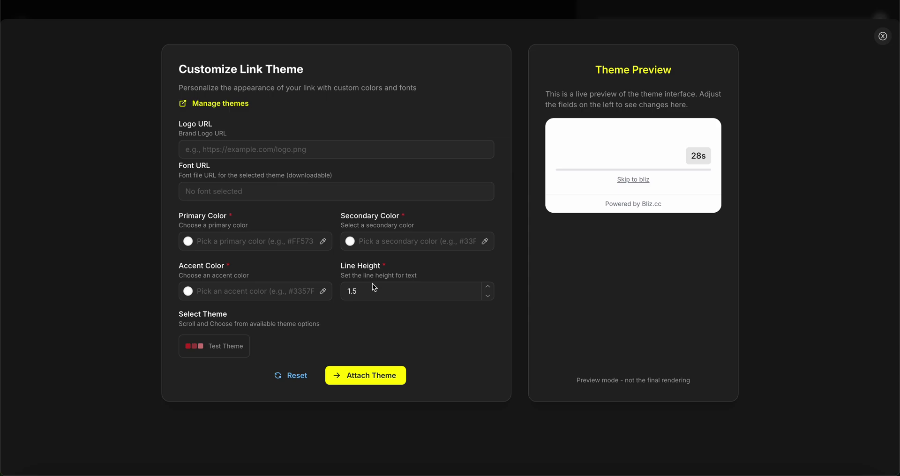
pyautogui.click(230, 351)
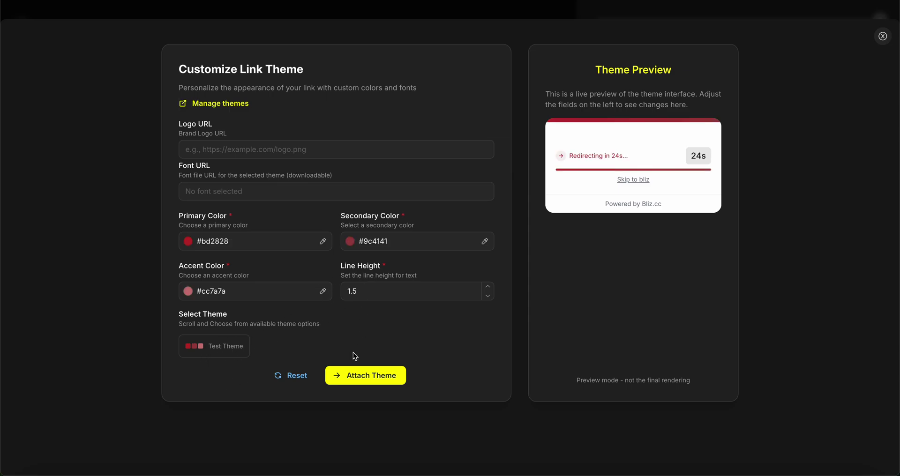
pyautogui.click(378, 377)
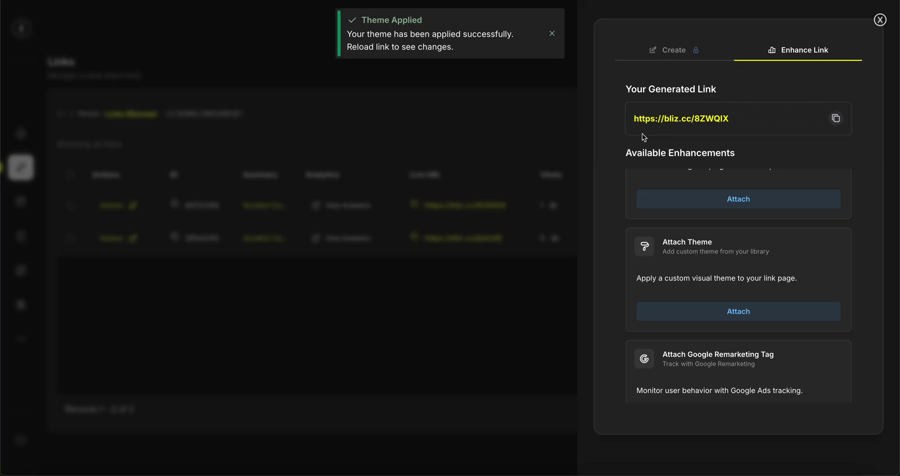
pyautogui.scroll(5, 705, 216)
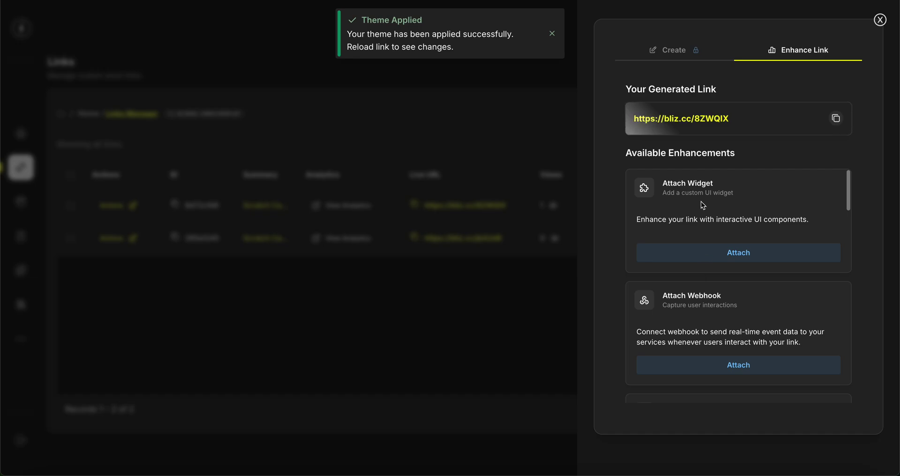
# Step: Pick the Scratch Card game from the widget library
pyautogui.click(712, 253)
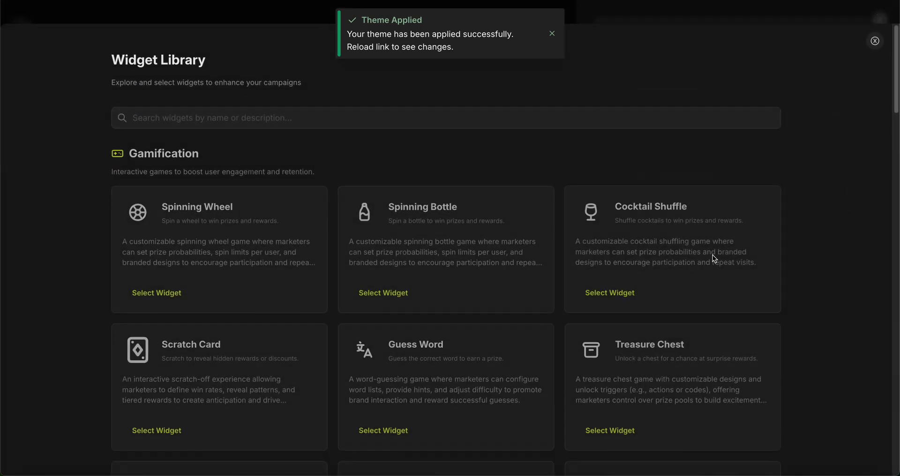
pyautogui.click(551, 34)
pyautogui.scroll(-2, 245, 250)
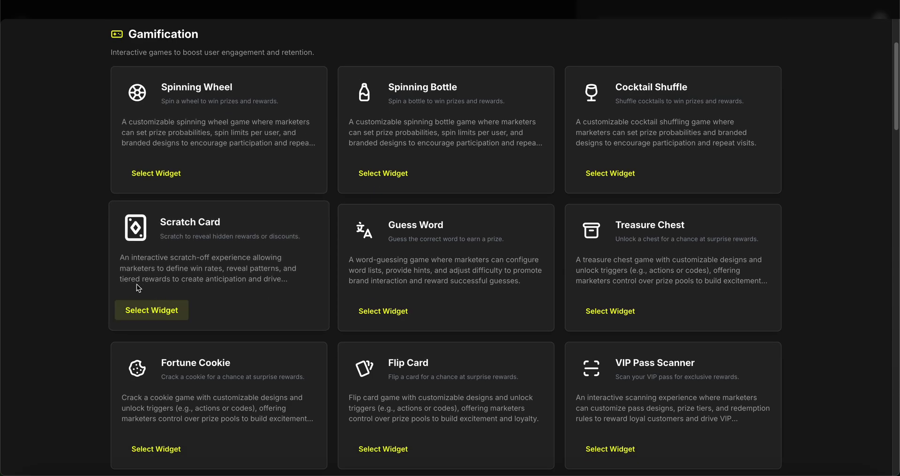
pyautogui.click(153, 308)
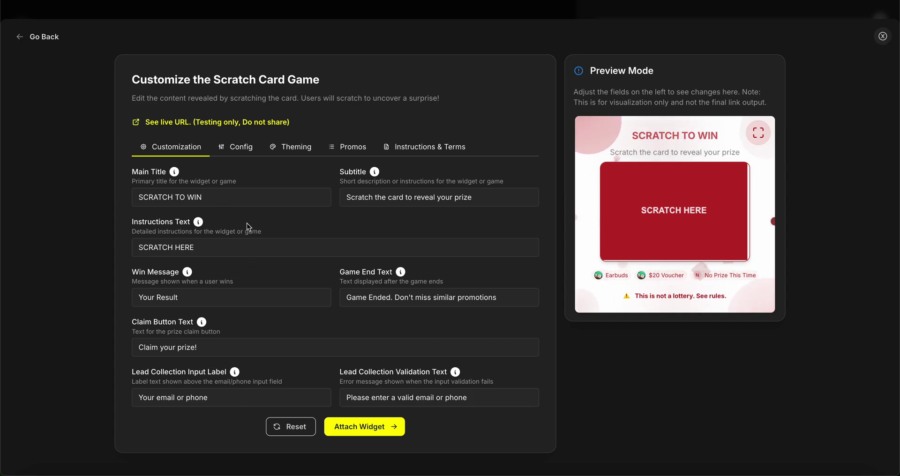
# Step: Replace the game's main title with '10% Discount Scratch Card Game'
pyautogui.click(222, 199)
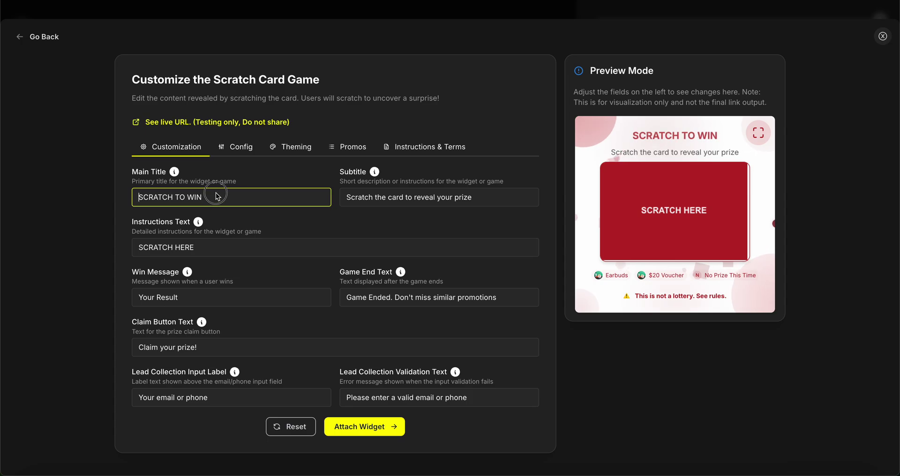
pyautogui.hotkey('ctrl', 'a')
pyautogui.press('BackSpace')
pyautogui.write('10')
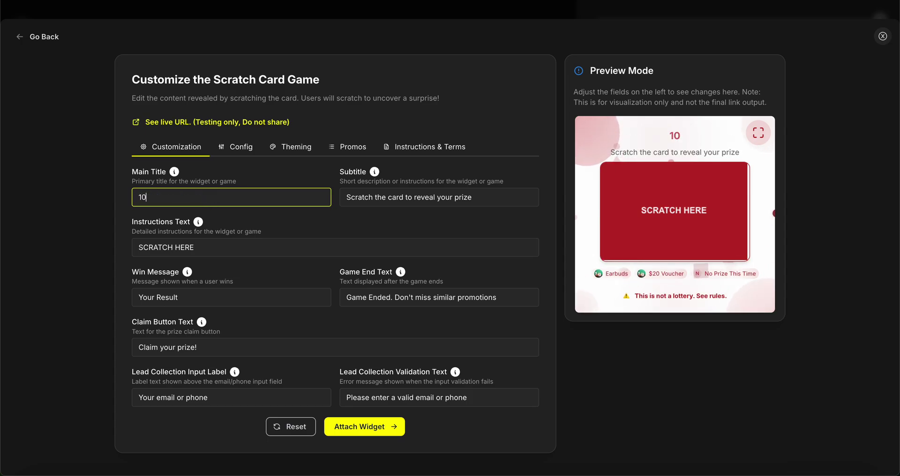
pyautogui.write('% Discount')
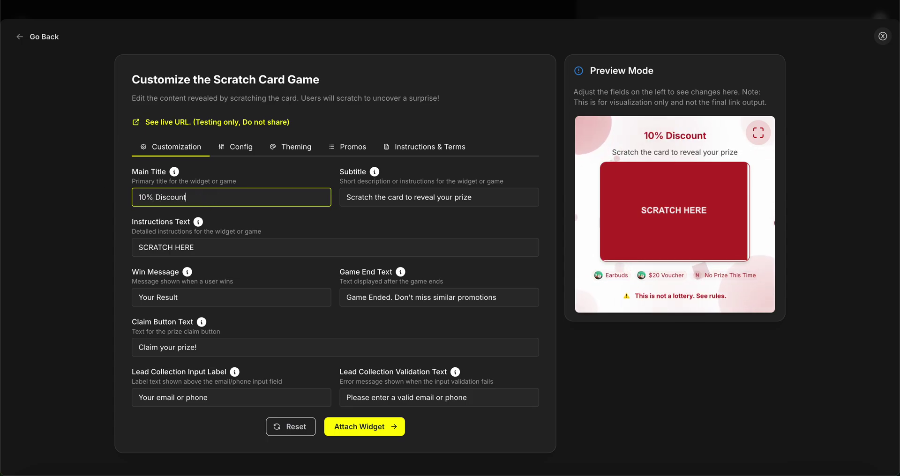
pyautogui.write(' Scratch Card Game')
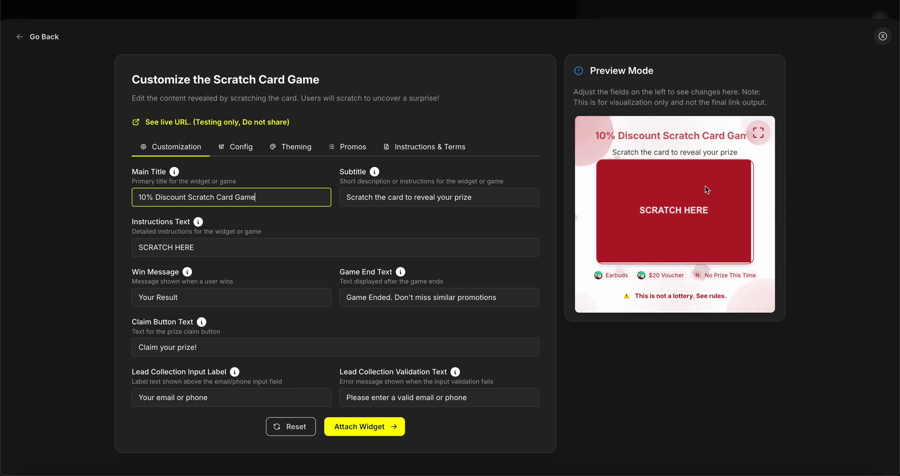
pyautogui.click(240, 149)
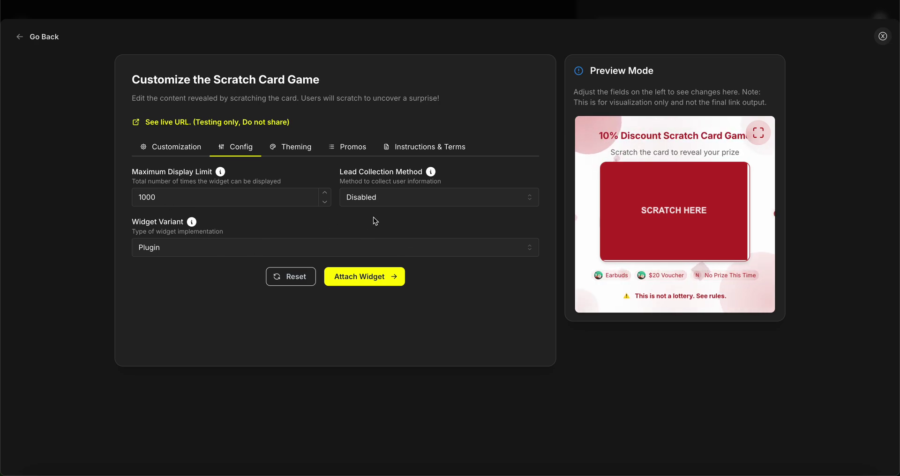
# Step: Set the widget variant to Redirect and the lead collection method to Email
pyautogui.click(391, 200)
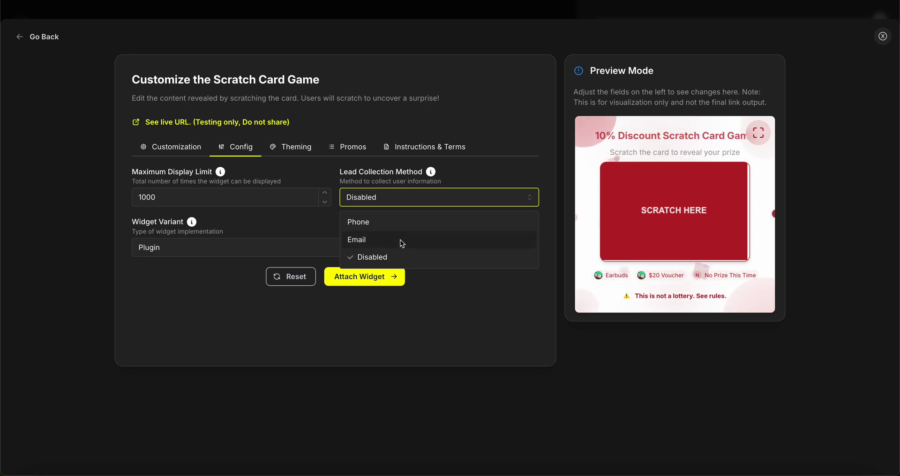
pyautogui.click(451, 324)
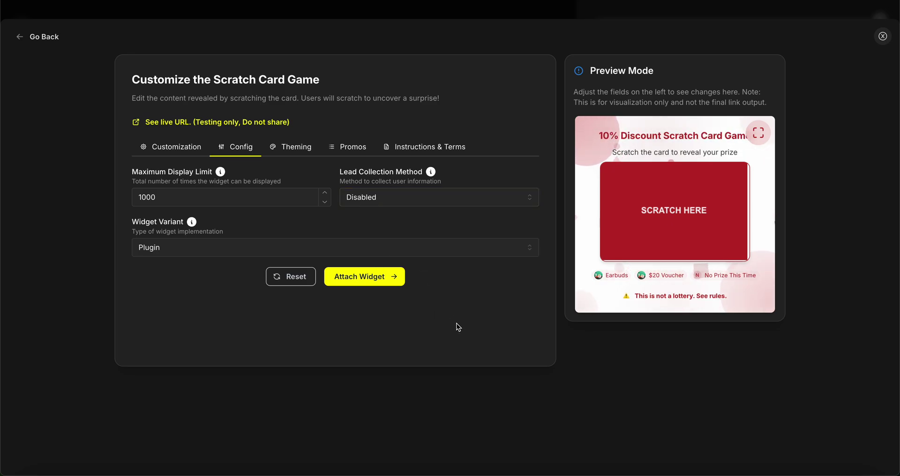
pyautogui.click(174, 244)
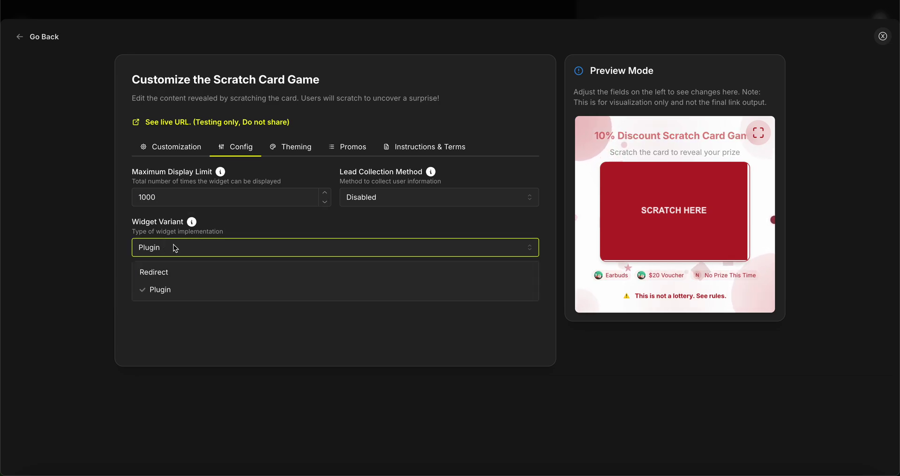
pyautogui.click(171, 271)
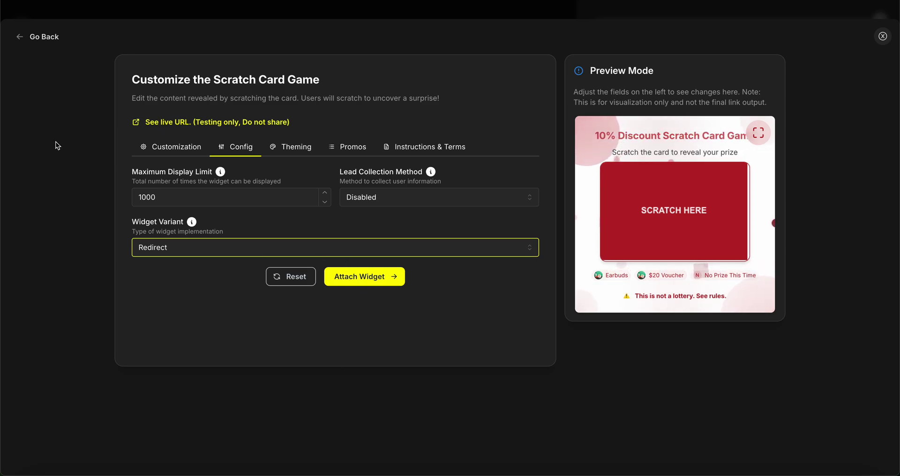
pyautogui.click(361, 202)
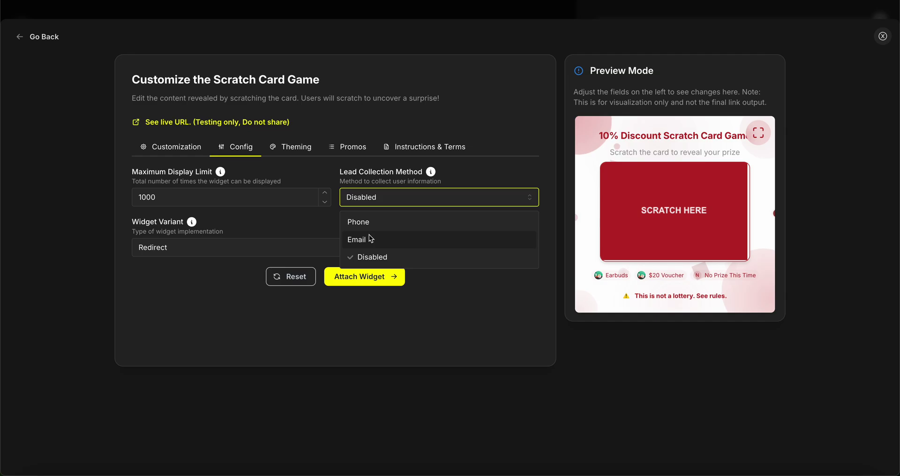
pyautogui.click(371, 239)
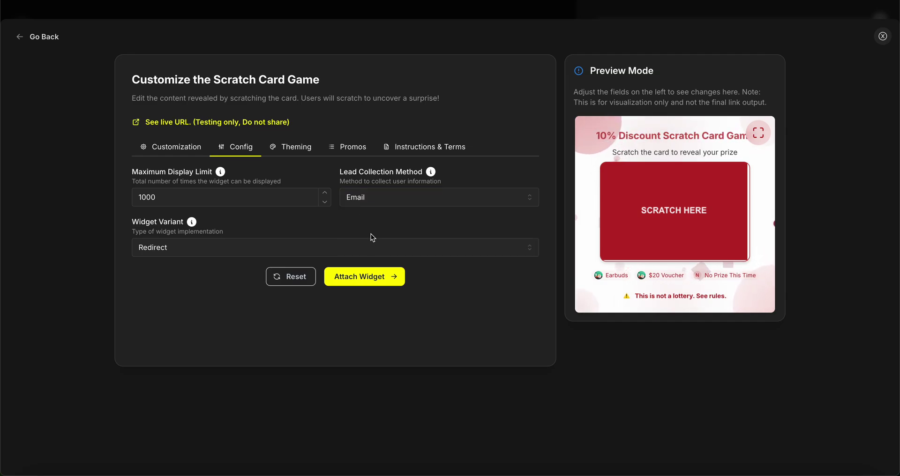
pyautogui.click(365, 276)
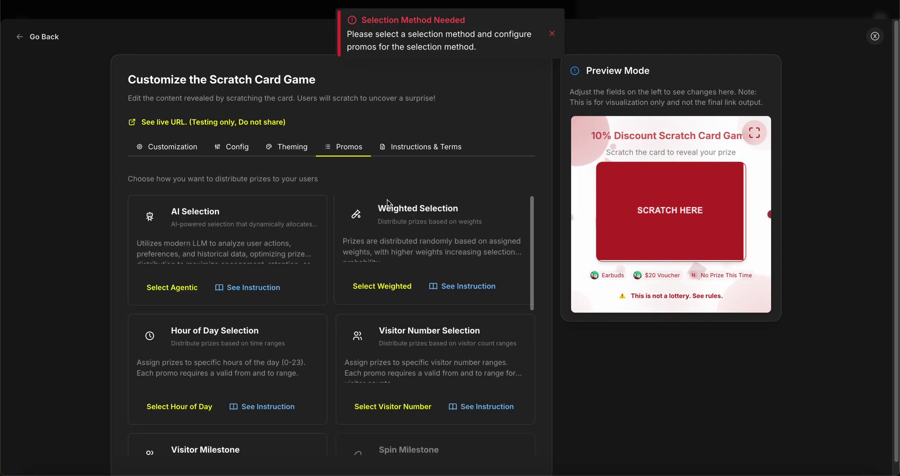
# Step: Choose Pattern Selection as the prize distribution method
pyautogui.scroll(-1, 374, 243)
pyautogui.scroll(1, 368, 244)
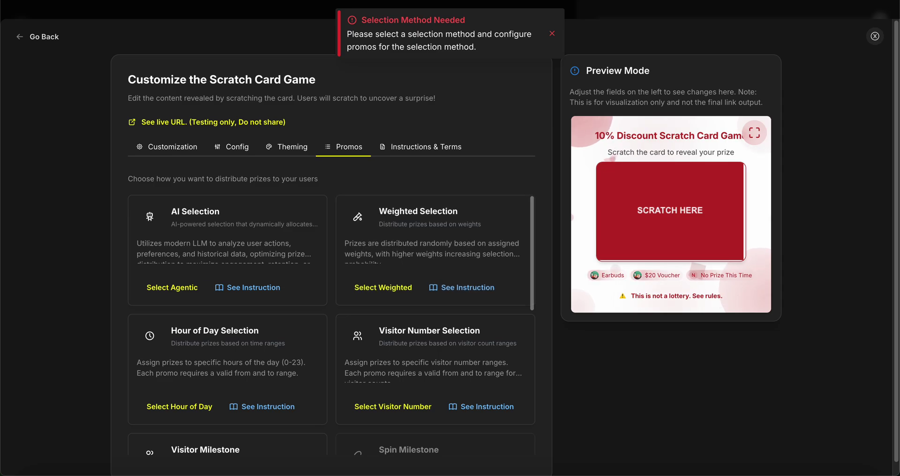
pyautogui.click(552, 34)
pyautogui.scroll(-1, 323, 103)
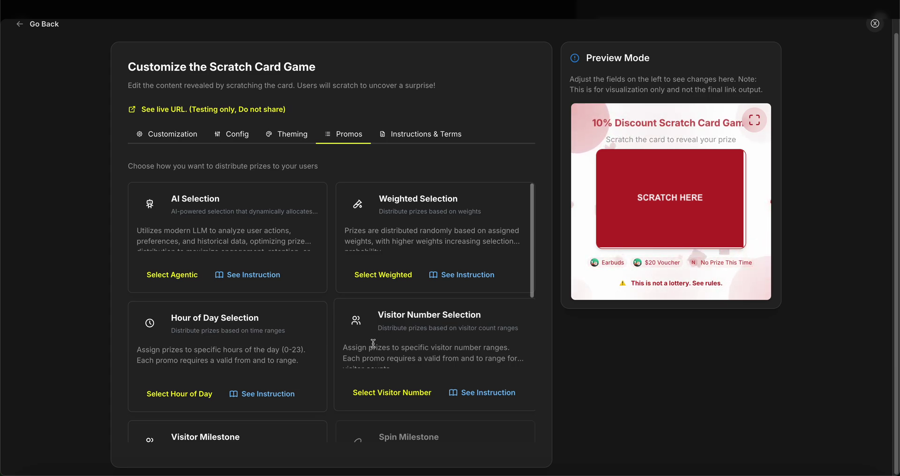
pyautogui.scroll(-4, 373, 343)
pyautogui.scroll(-2, 346, 316)
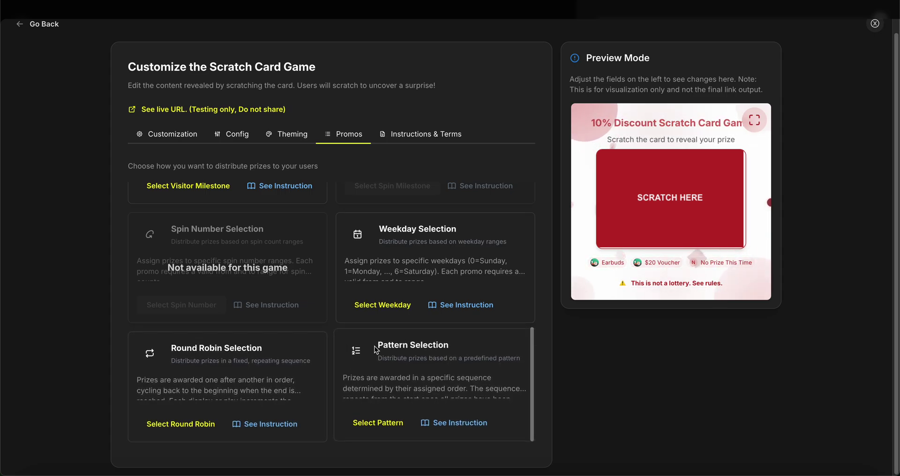
pyautogui.moveTo(376, 349); pyautogui.dragTo(453, 341)
pyautogui.click(455, 341)
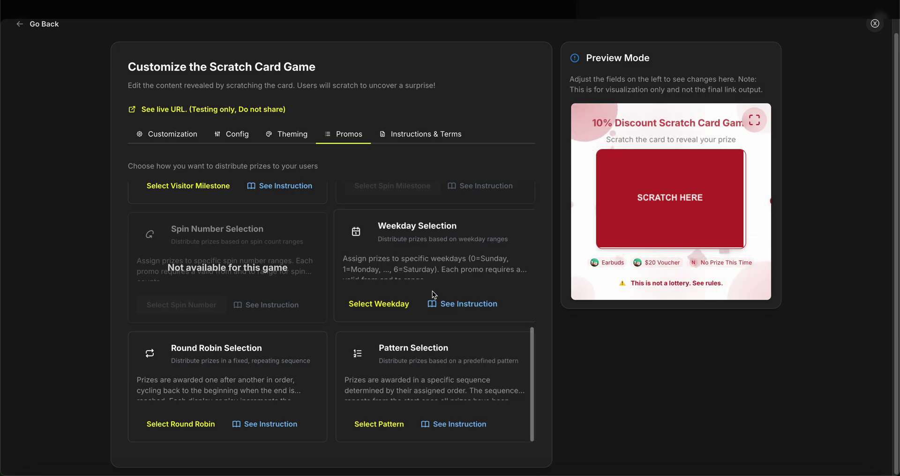
pyautogui.click(382, 428)
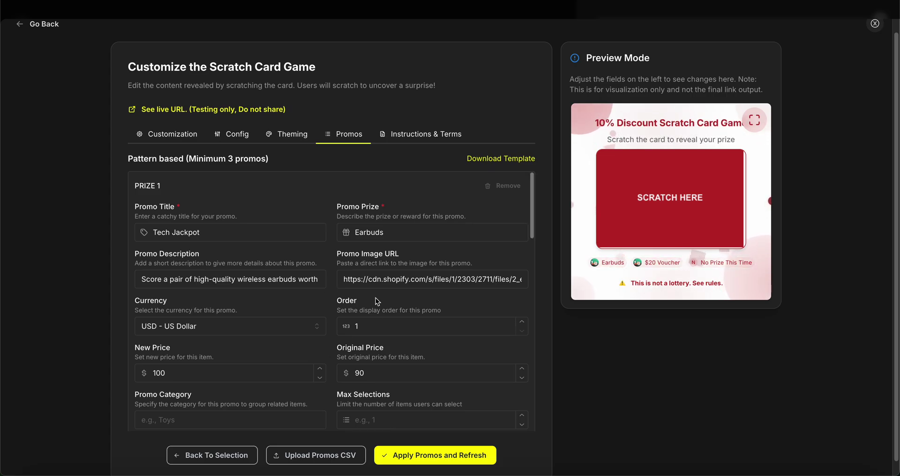
# Step: Set Prize 1's promo title and promo prize to '10% Off Discount'
pyautogui.scroll(-10, 377, 301)
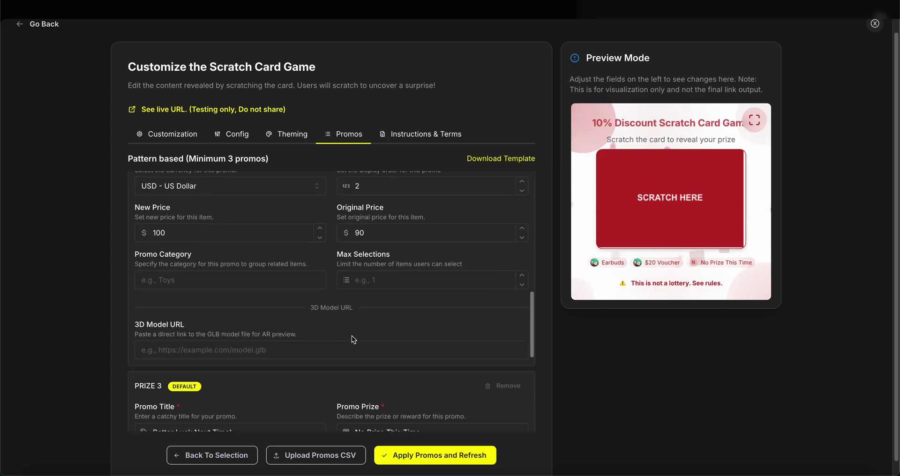
pyautogui.scroll(-6, 351, 336)
pyautogui.scroll(3, 184, 258)
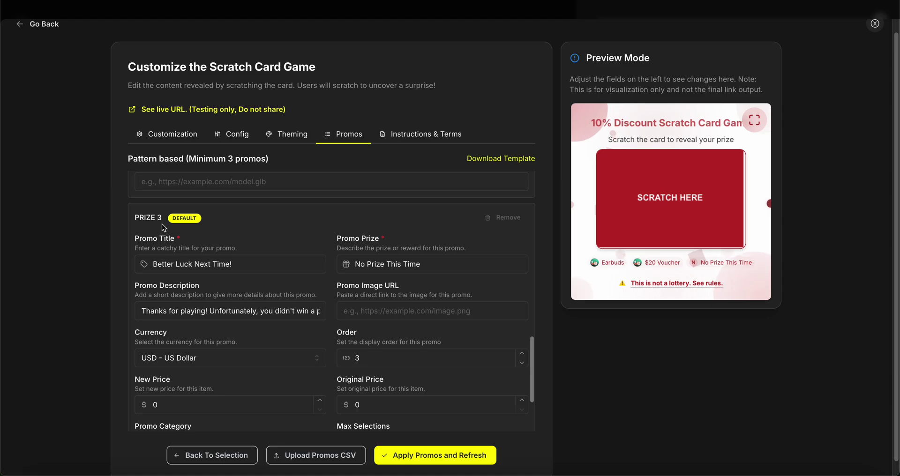
pyautogui.scroll(15, 162, 223)
pyautogui.scroll(-4, 359, 356)
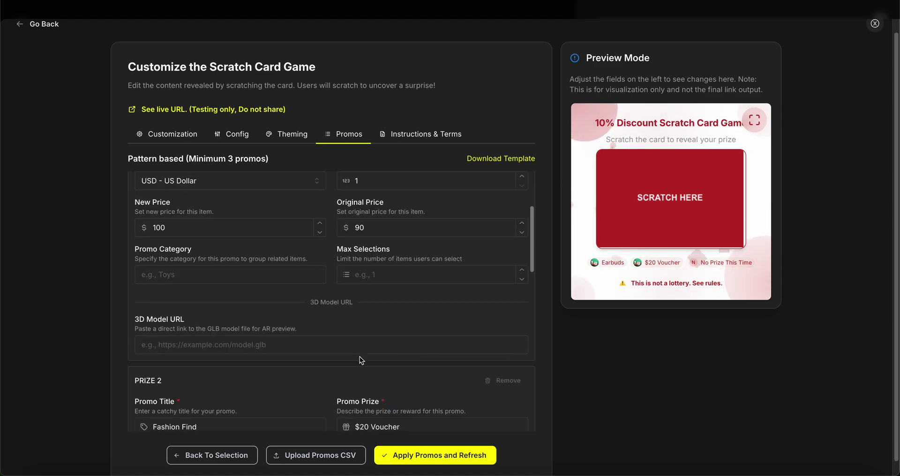
pyautogui.scroll(3, 359, 356)
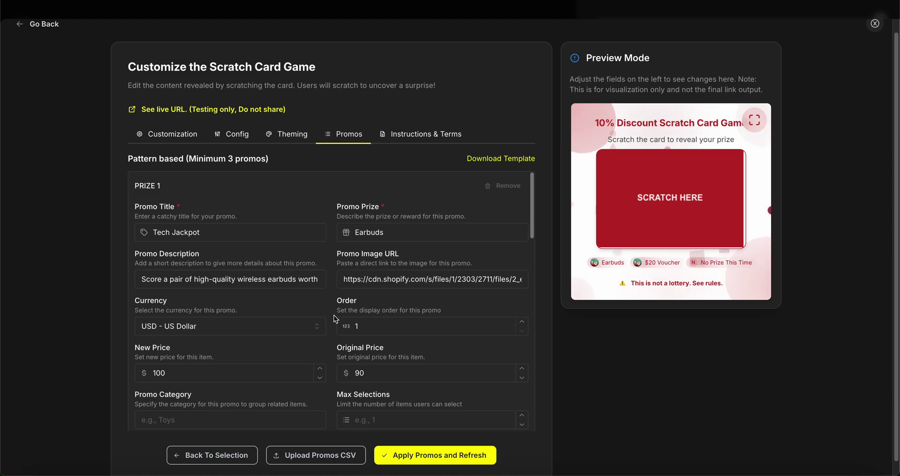
pyautogui.tripleClick(194, 233)
pyautogui.write('10%')
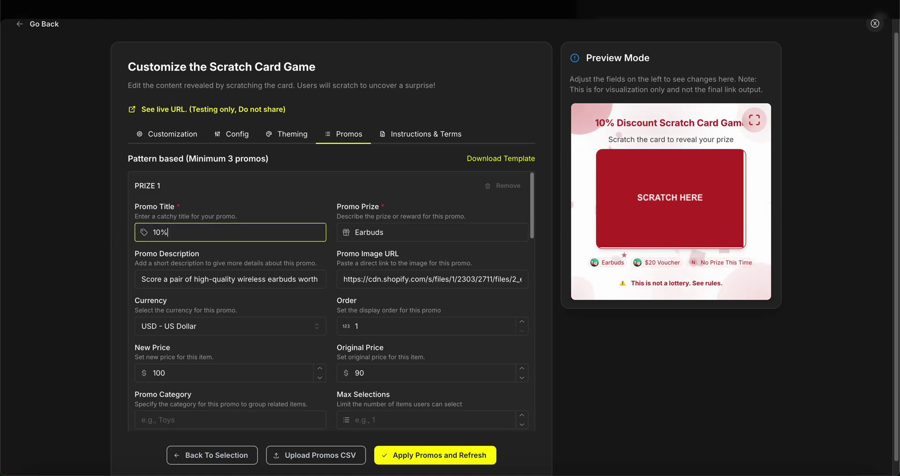
pyautogui.write(' Off Disco')
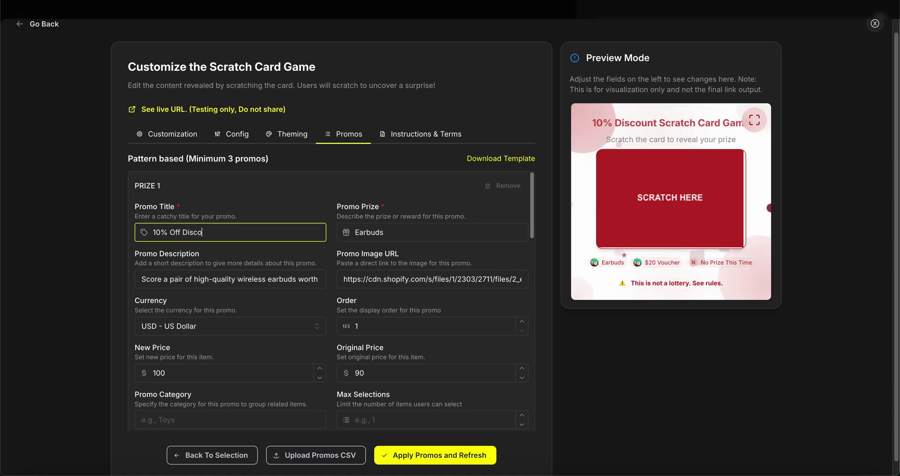
pyautogui.write('unt')
pyautogui.hotkey('ctrl', 'a')
pyautogui.hotkey('ctrl', 'c')
pyautogui.tripleClick(389, 226)
pyautogui.press('BackSpace')
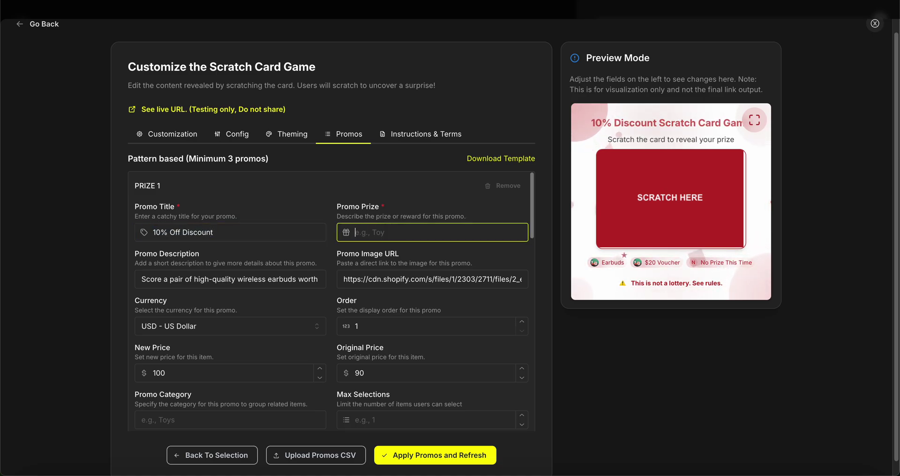
pyautogui.hotkey('ctrl', 'v')
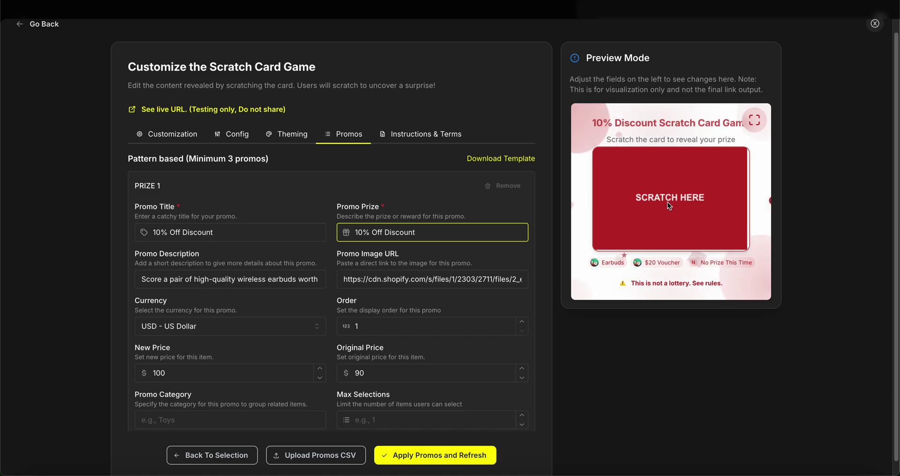
# Step: Review Prize 1's title, description and image link fields
pyautogui.tripleClick(215, 233)
pyautogui.click(236, 239)
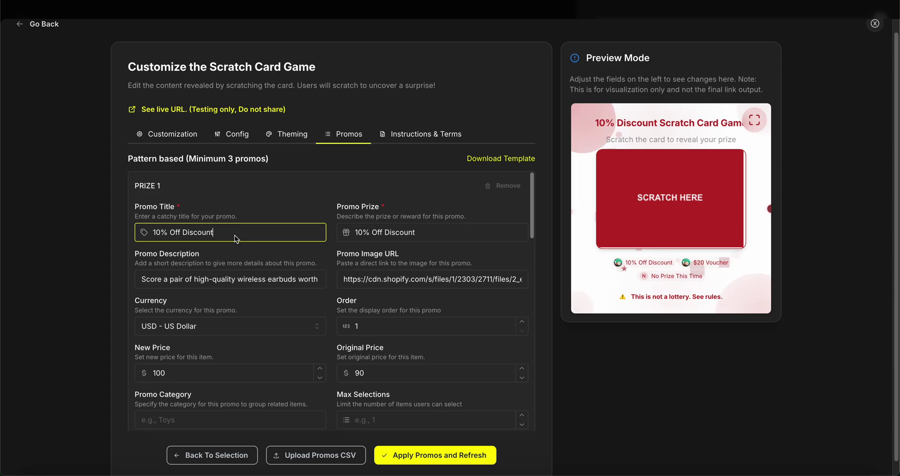
pyautogui.scroll(-1, 255, 260)
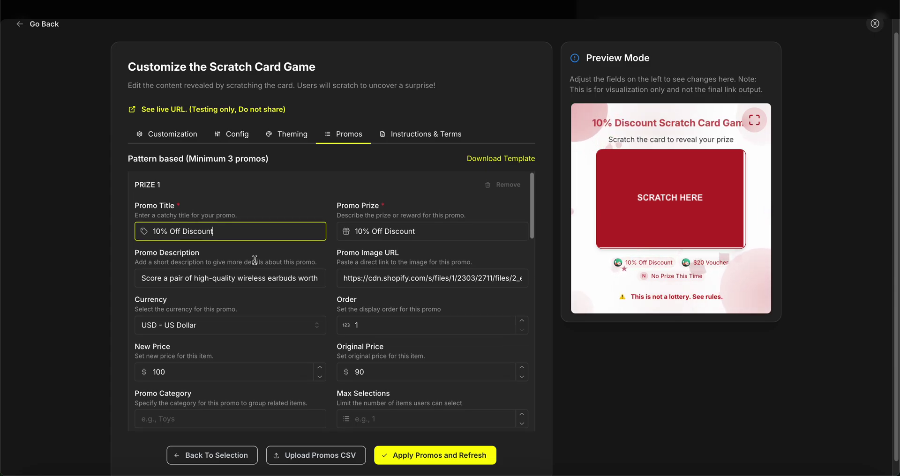
pyautogui.click(167, 261)
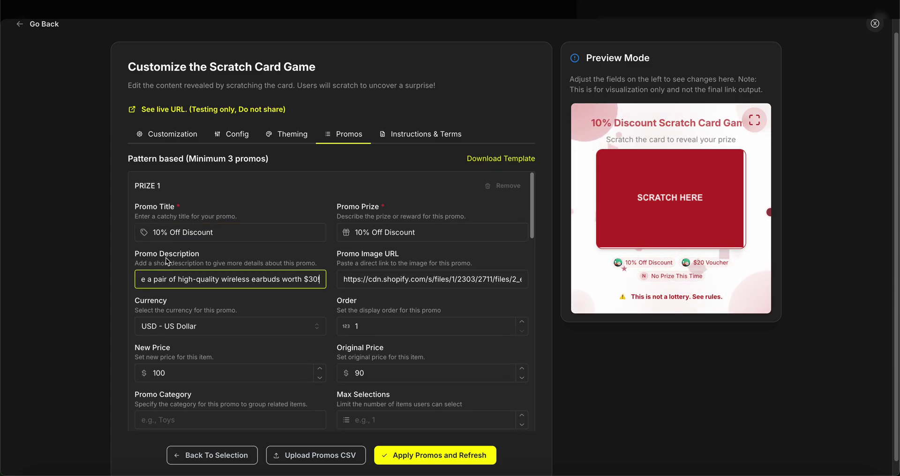
pyautogui.press('Home')
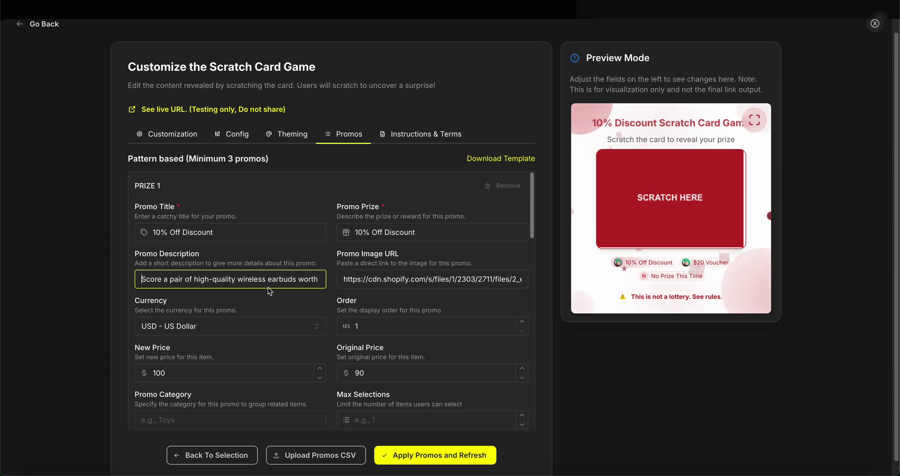
pyautogui.click(377, 281)
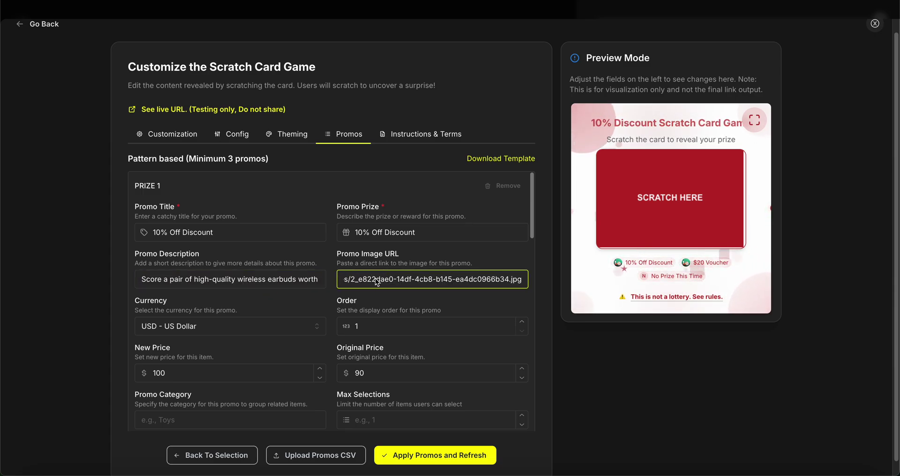
pyautogui.press('Home')
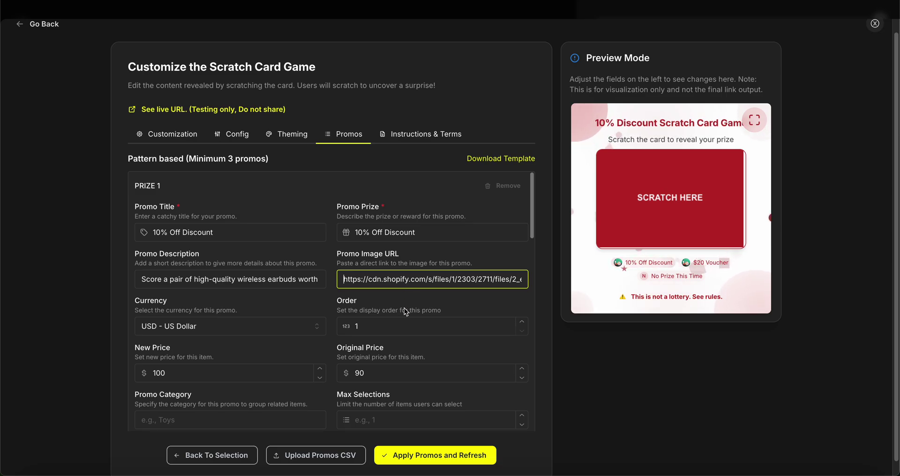
pyautogui.scroll(-2, 404, 308)
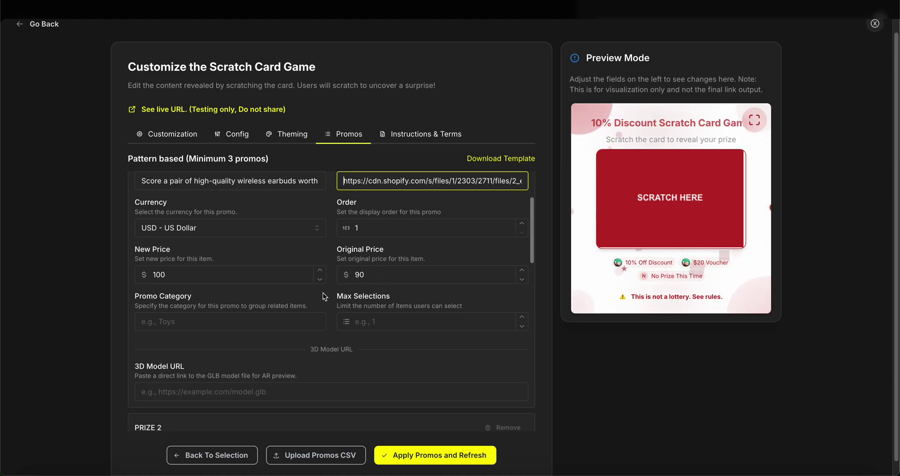
pyautogui.scroll(2, 322, 294)
pyautogui.click(435, 455)
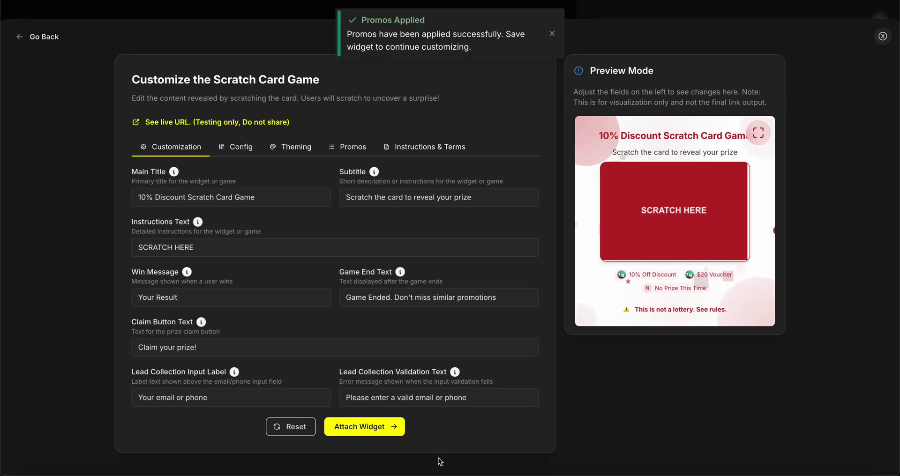
pyautogui.click(422, 150)
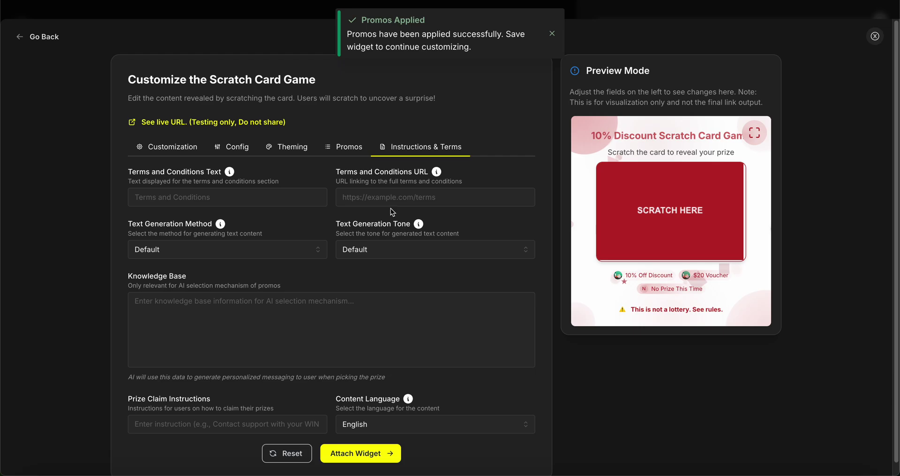
pyautogui.click(242, 198)
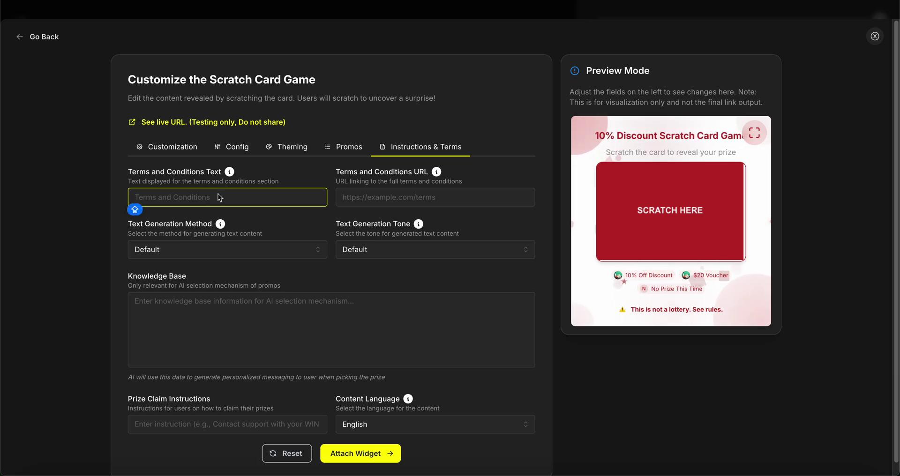
pyautogui.write('S')
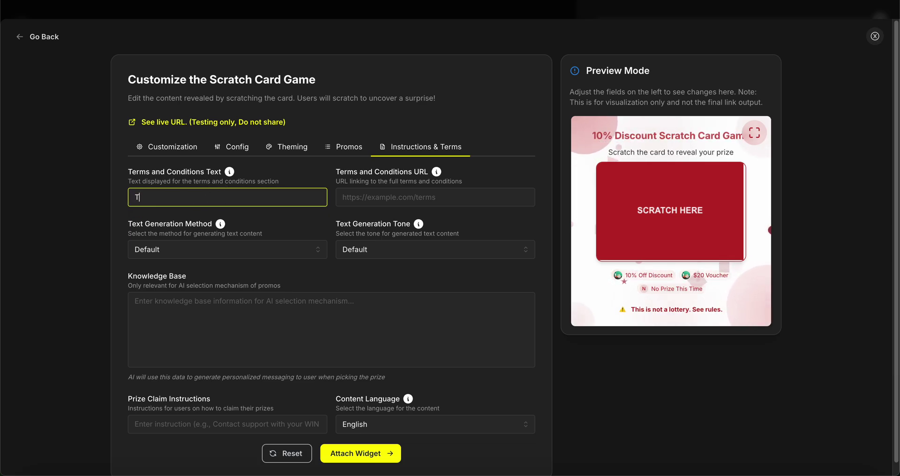
pyautogui.write('ee terms')
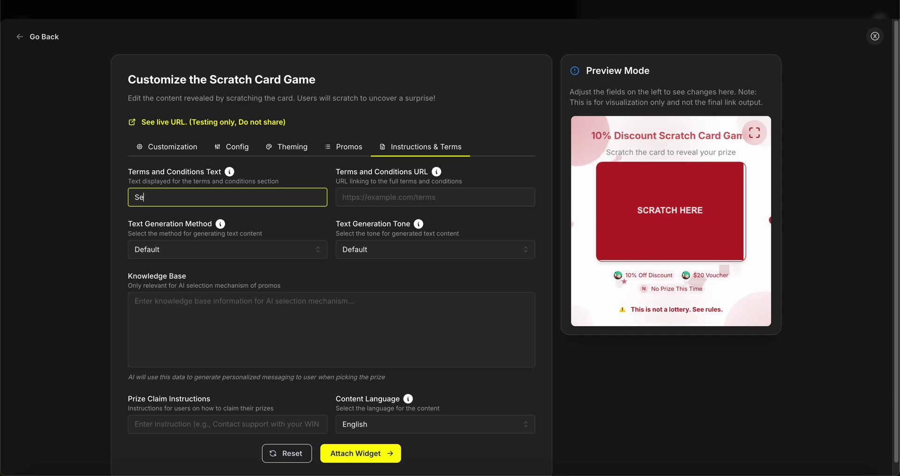
pyautogui.press('Tab')
pyautogui.write('https://bliz.cc/')
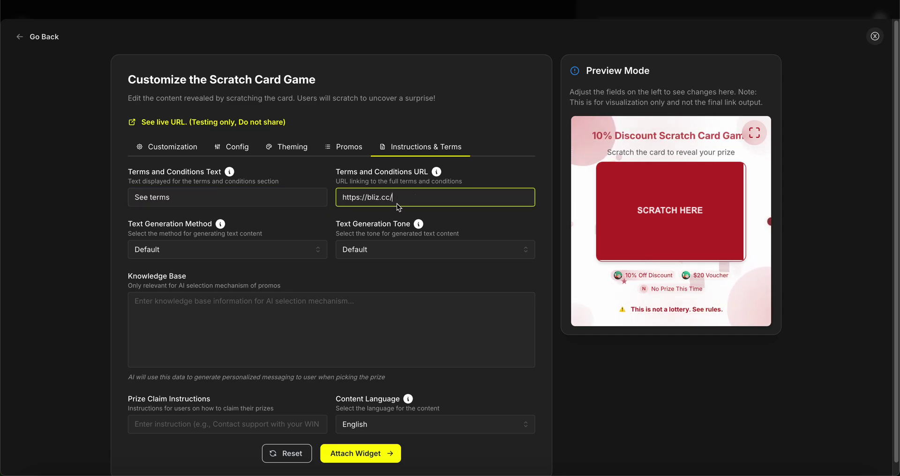
pyautogui.click(396, 285)
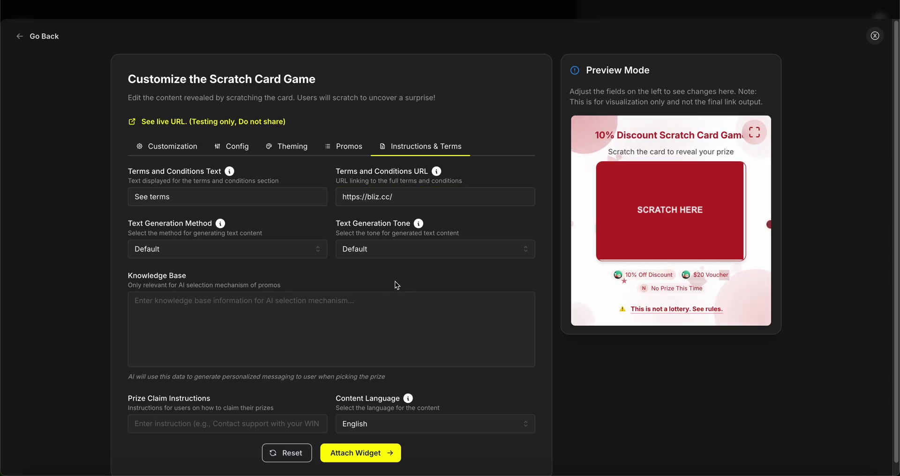
pyautogui.scroll(-1, 396, 285)
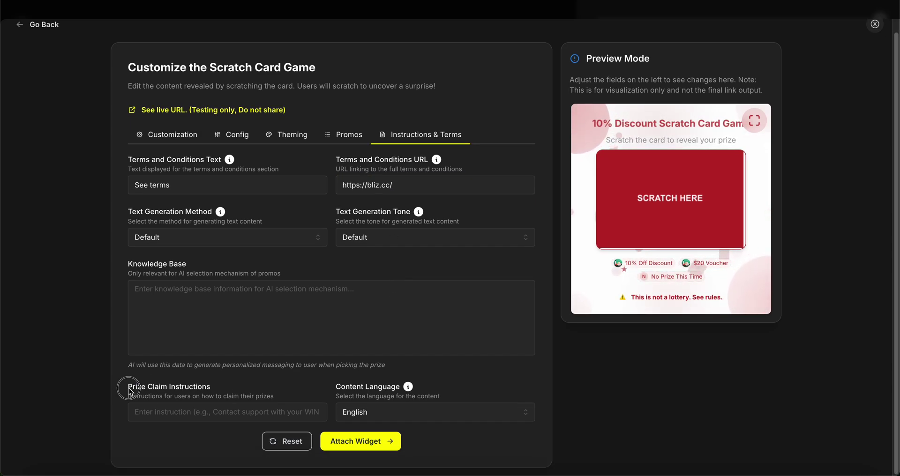
# Step: Add claim steps 'save id', 'go to store', 'redeem there' and attach the scratch card widget
pyautogui.moveTo(130, 391); pyautogui.dragTo(209, 391)
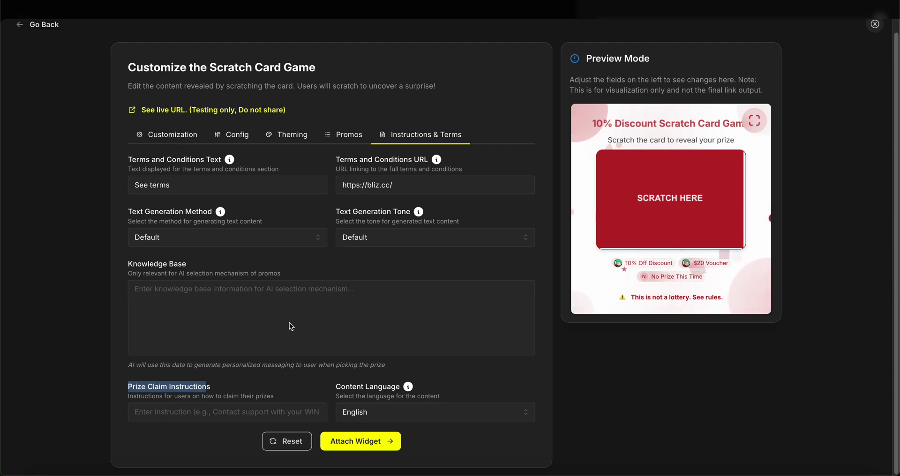
pyautogui.click(203, 408)
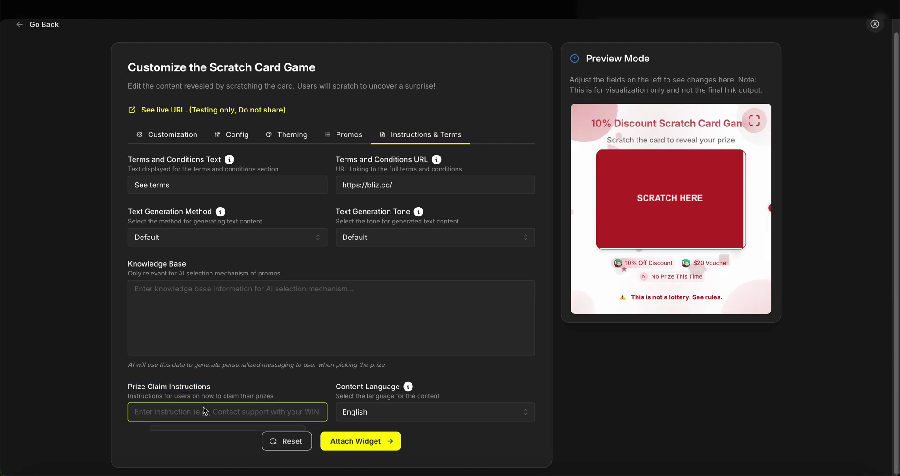
pyautogui.write('save id')
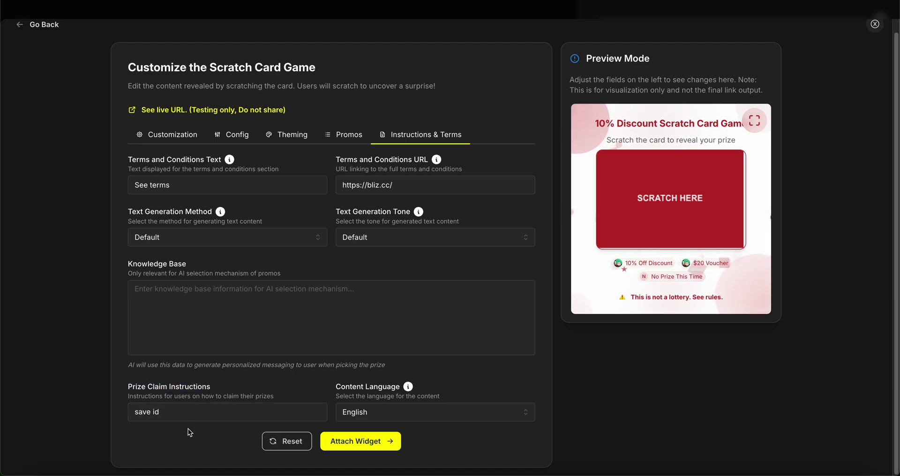
pyautogui.press('Return')
pyautogui.write('go to s')
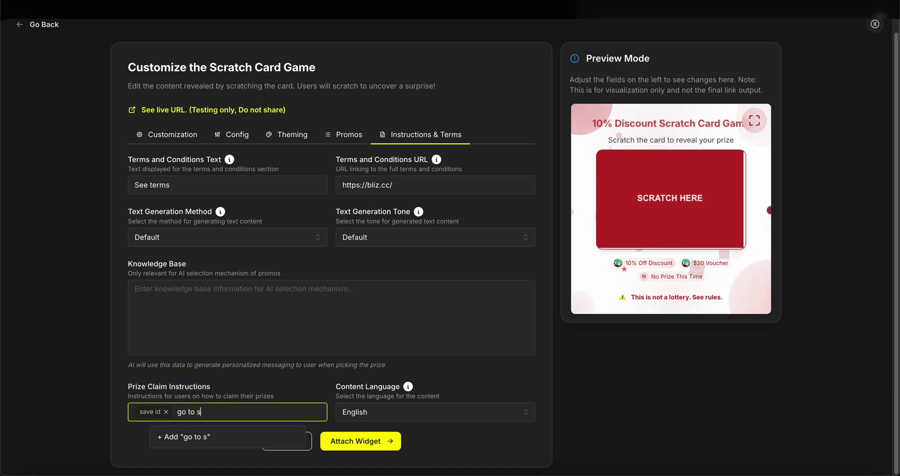
pyautogui.write('tore')
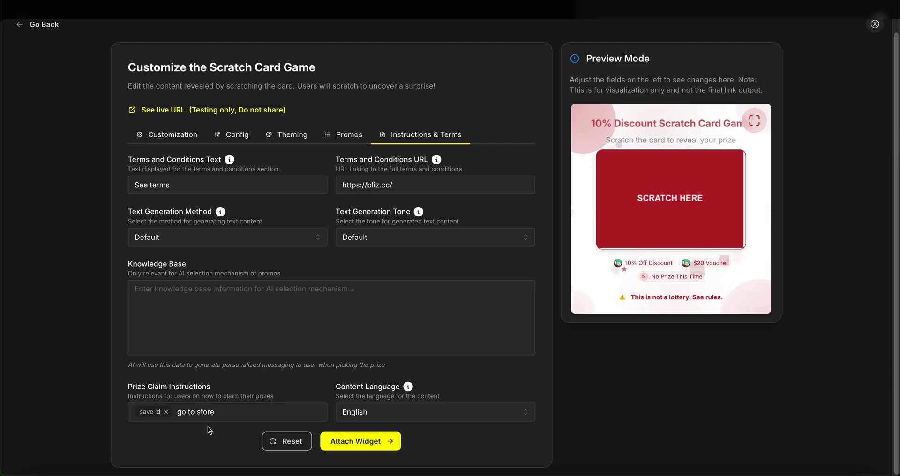
pyautogui.press('Return')
pyautogui.write('redeem there')
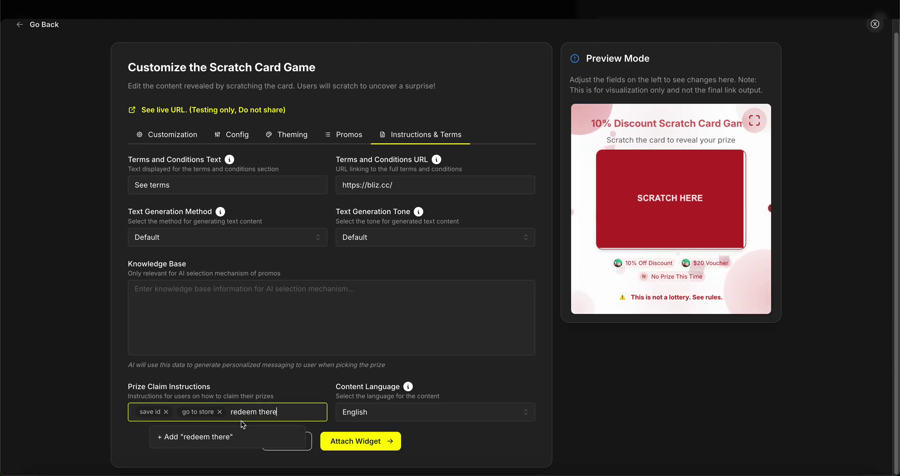
pyautogui.press('Return')
pyautogui.click(342, 381)
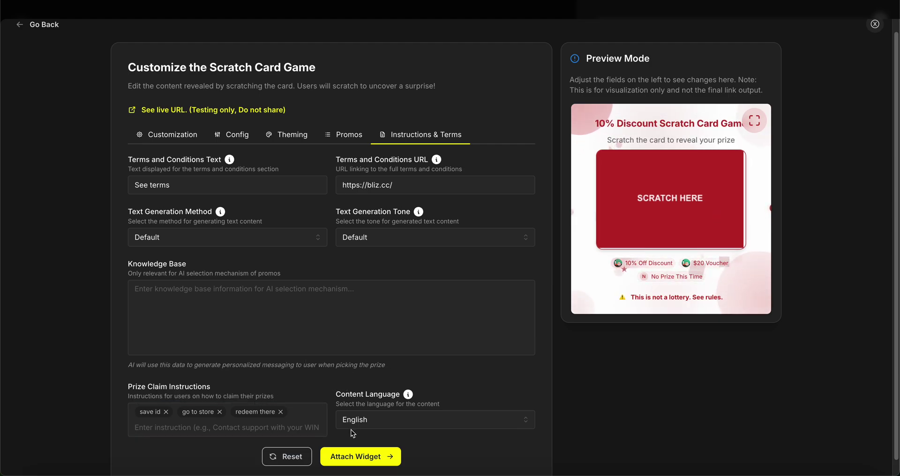
pyautogui.click(357, 459)
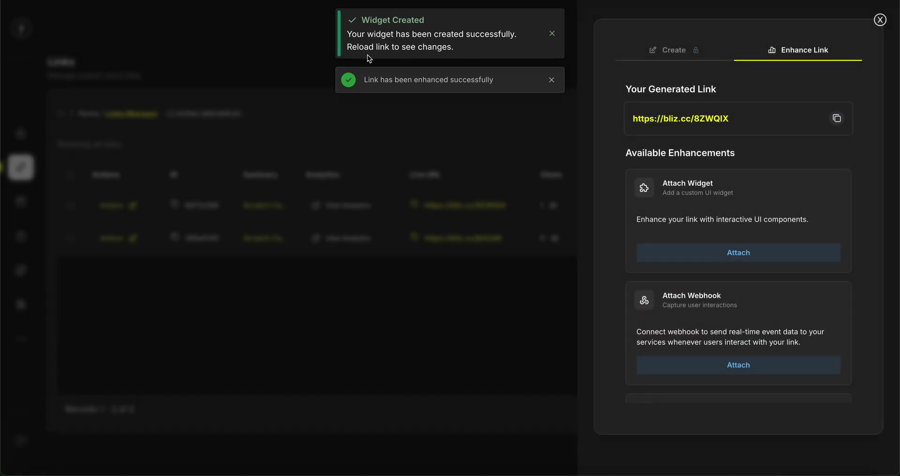
# Step: Open the live short link and scratch the red card to reveal the 10% Off Discount
pyautogui.click(426, 136)
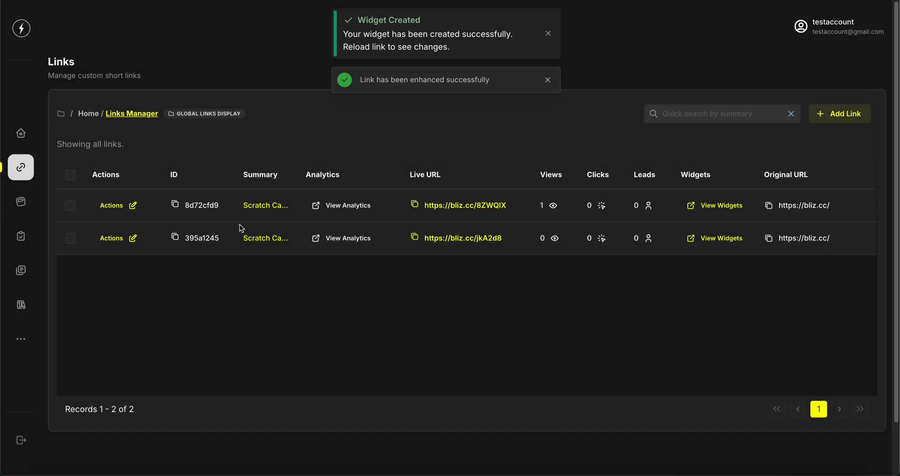
pyautogui.click(426, 206)
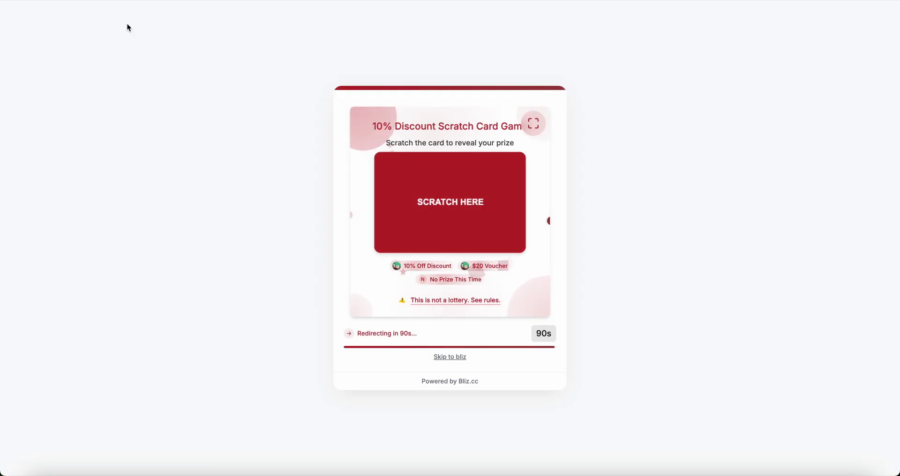
pyautogui.moveTo(454, 241)
pyautogui.mouseDown()
pyautogui.moveTo(448, 192)
pyautogui.moveTo(432, 217)
pyautogui.moveTo(468, 238)
pyautogui.mouseUp()
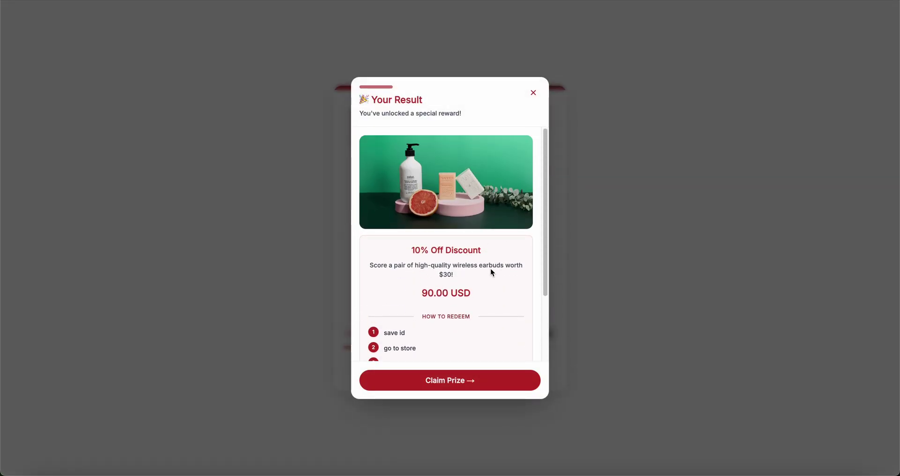
# Step: Review the win result with its win ID and move on to the Claim Your Prize form
pyautogui.scroll(-3, 431, 248)
pyautogui.scroll(3, 445, 268)
pyautogui.scroll(-2, 435, 281)
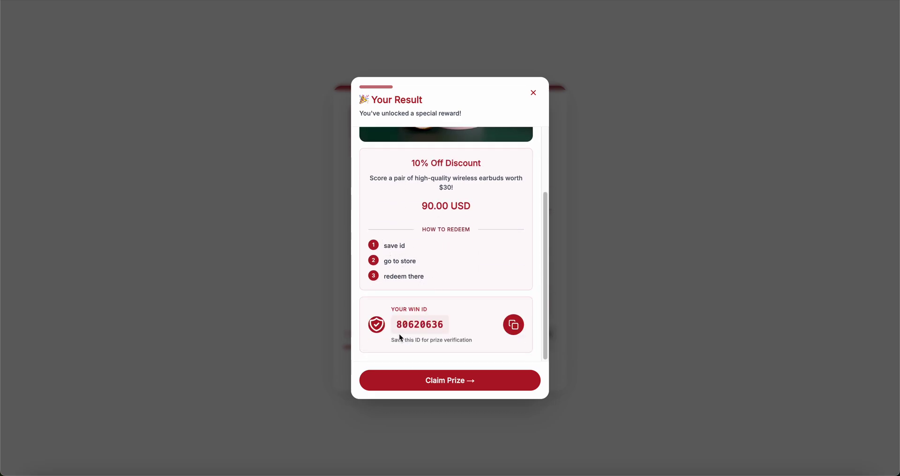
pyautogui.moveTo(393, 325); pyautogui.dragTo(443, 329)
pyautogui.click(442, 334)
pyautogui.click(447, 384)
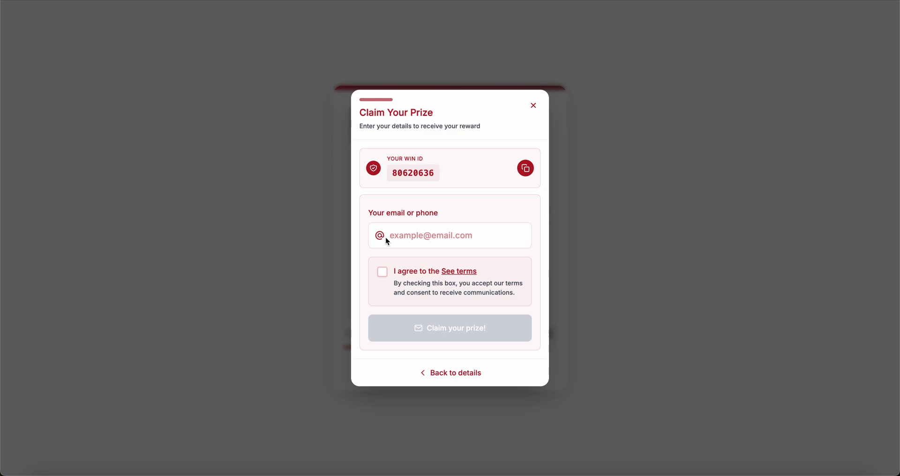
# Step: Tick 'I agree', enter a contact e-mail address, and submit 'Claim your prize!'
pyautogui.click(383, 271)
pyautogui.click(423, 246)
pyautogui.write('bdj')
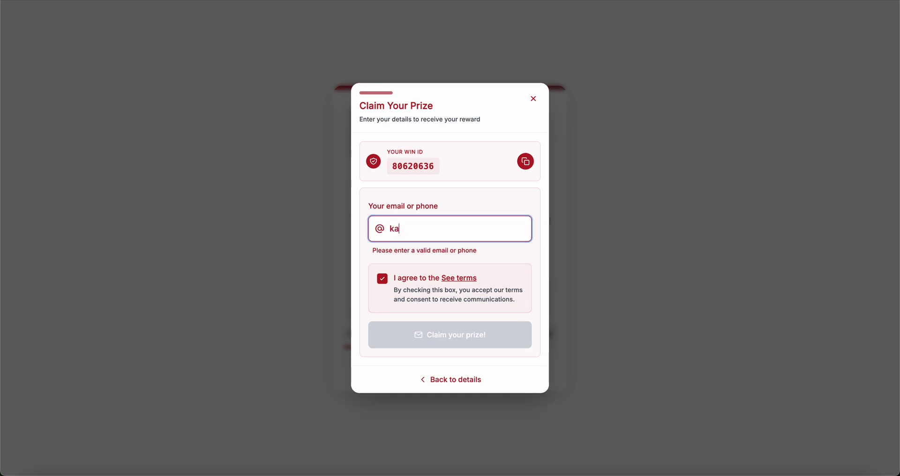
pyautogui.press('BackSpace')
pyautogui.press('BackSpace')
pyautogui.press('BackSpace')
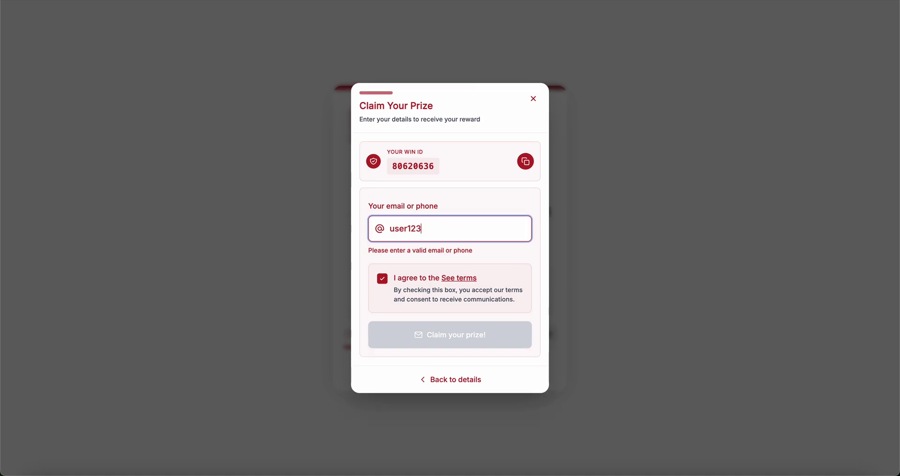
pyautogui.click(443, 333)
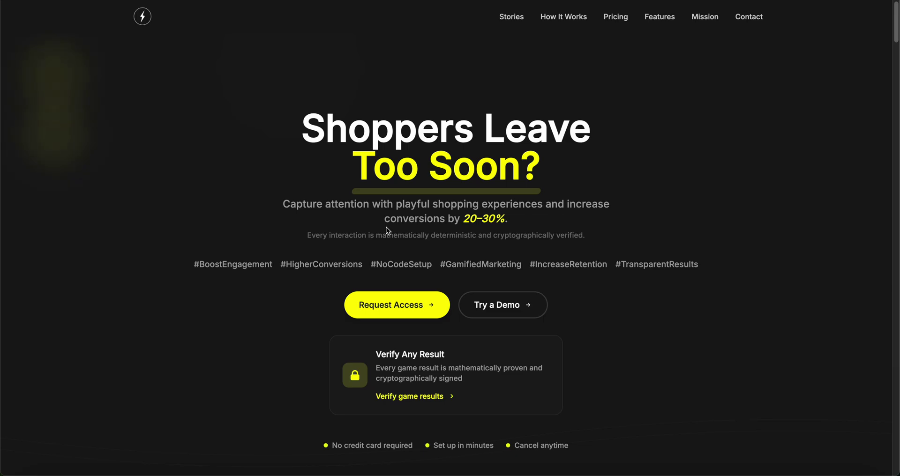
# Step: Scroll the home page to the Customize the Spinning Bottle Game demo with its 'SPIN THE BOTTLE' wheel
pyautogui.scroll(-15, 388, 229)
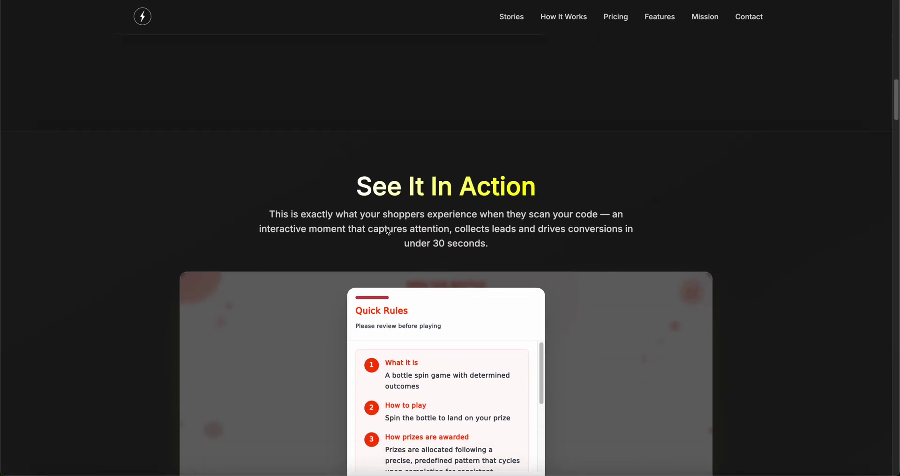
pyautogui.scroll(15, 387, 229)
pyautogui.scroll(-8, 387, 230)
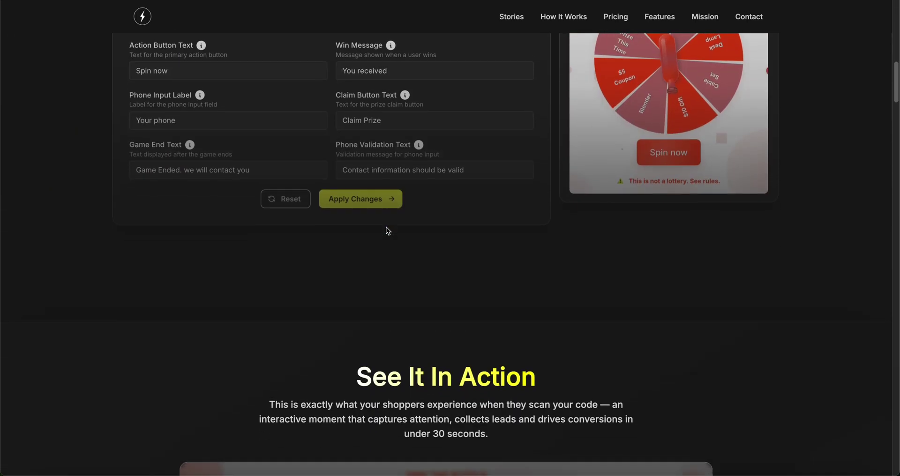
pyautogui.scroll(-5, 387, 230)
pyautogui.scroll(8, 387, 229)
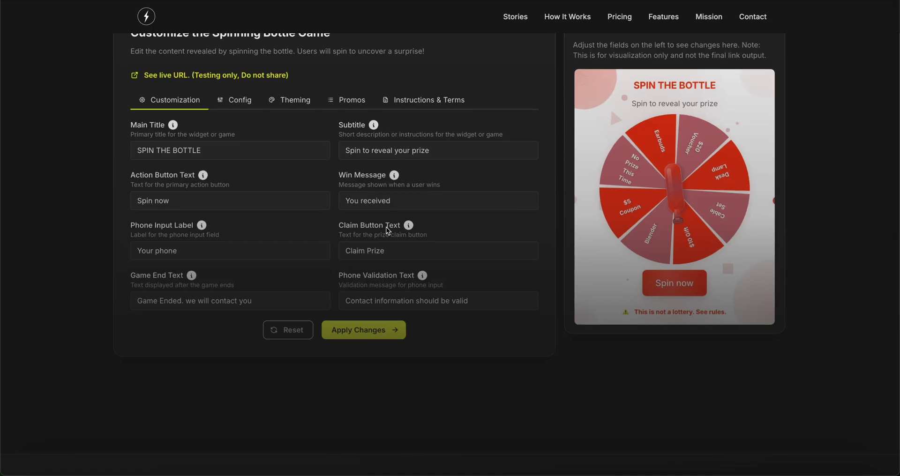
pyautogui.scroll(1, 409, 264)
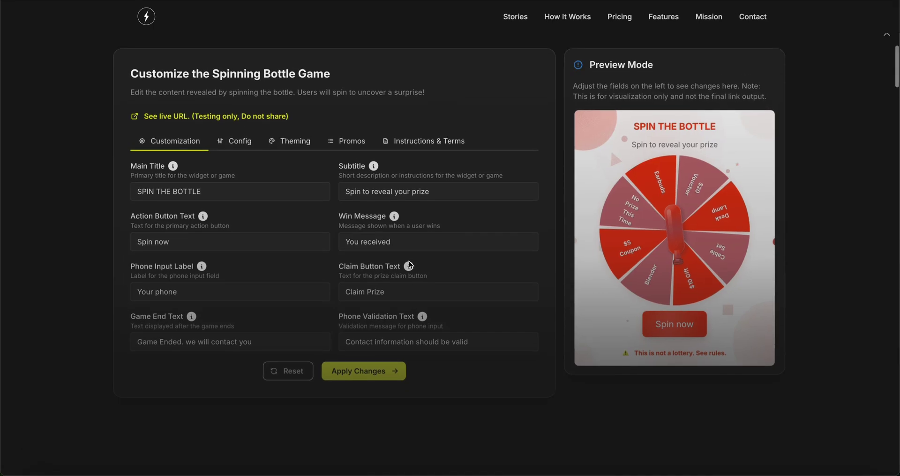